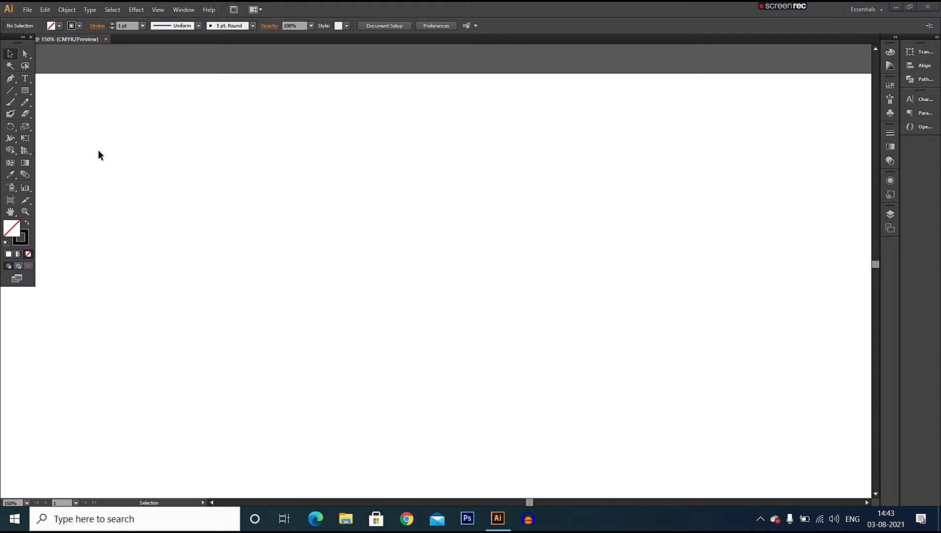
# Step: Sketch a freehand self-crossing loop about 274 px wide and 96 px high with the Pencil tool, leaving its ends unconnected
pyautogui.click(27, 101)
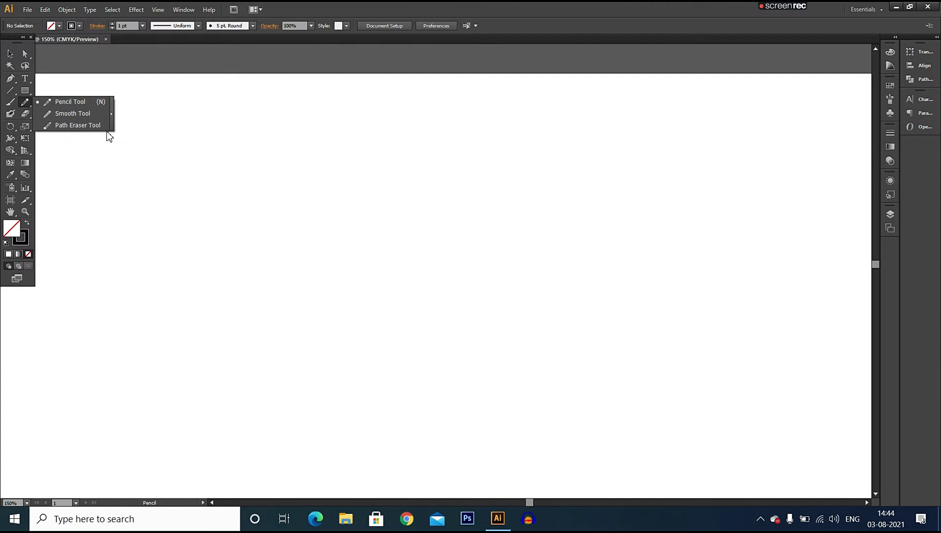
pyautogui.click(77, 101)
pyautogui.moveTo(269, 236)
pyautogui.mouseDown()
pyautogui.moveTo(427, 236)
pyautogui.moveTo(519, 178)
pyautogui.moveTo(422, 206)
pyautogui.moveTo(343, 276)
pyautogui.moveTo(277, 274)
pyautogui.moveTo(270, 233)
pyautogui.mouseUp()
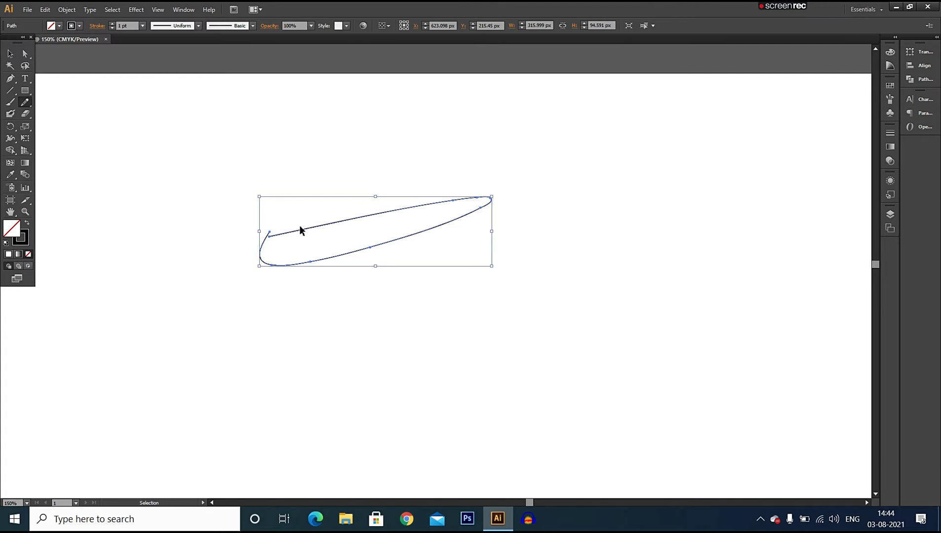
pyautogui.hotkey('ctrl', 'z')
pyautogui.moveTo(275, 192)
pyautogui.mouseDown()
pyautogui.moveTo(384, 235)
pyautogui.moveTo(445, 179)
pyautogui.mouseUp()
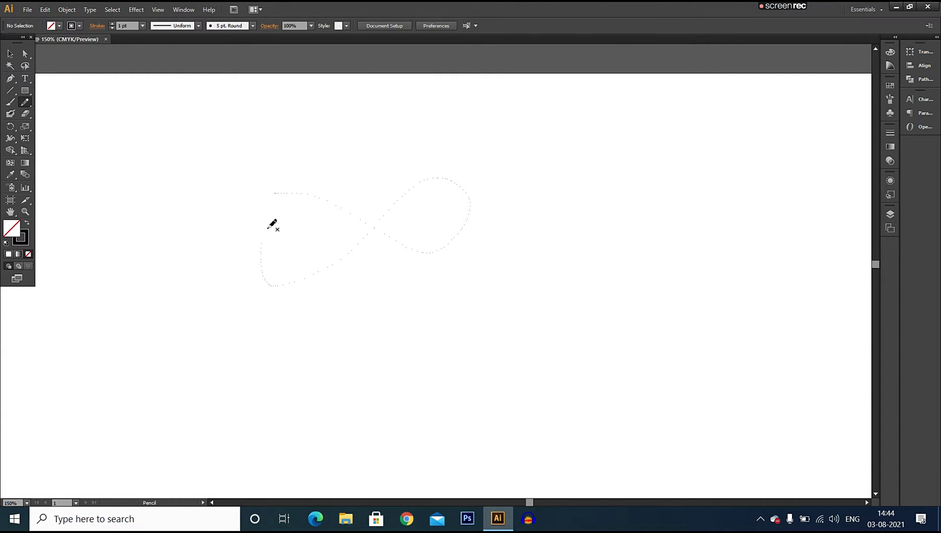
pyautogui.moveTo(273, 225); pyautogui.dragTo(286, 192)
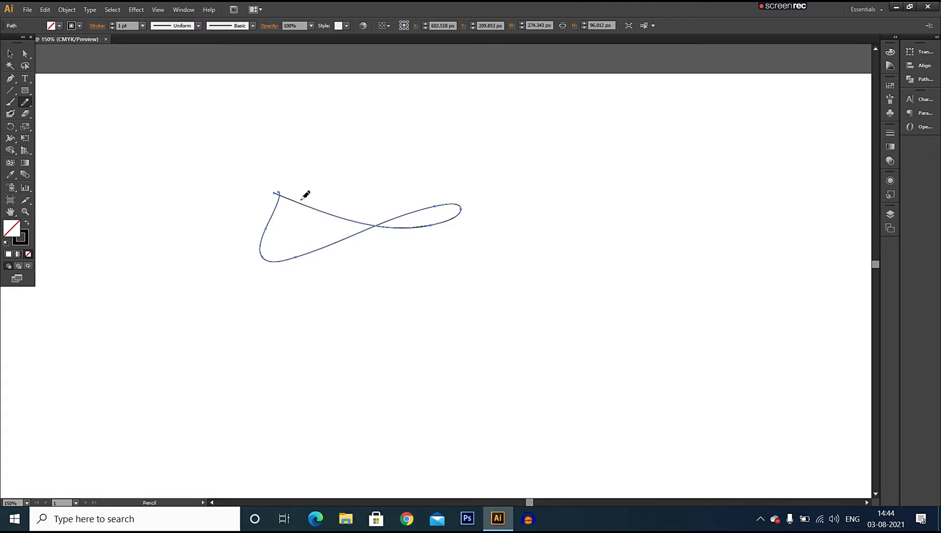
# Step: Join the two open endpoints at the pointed corner of the pencil-drawn loop
pyautogui.click(10, 53)
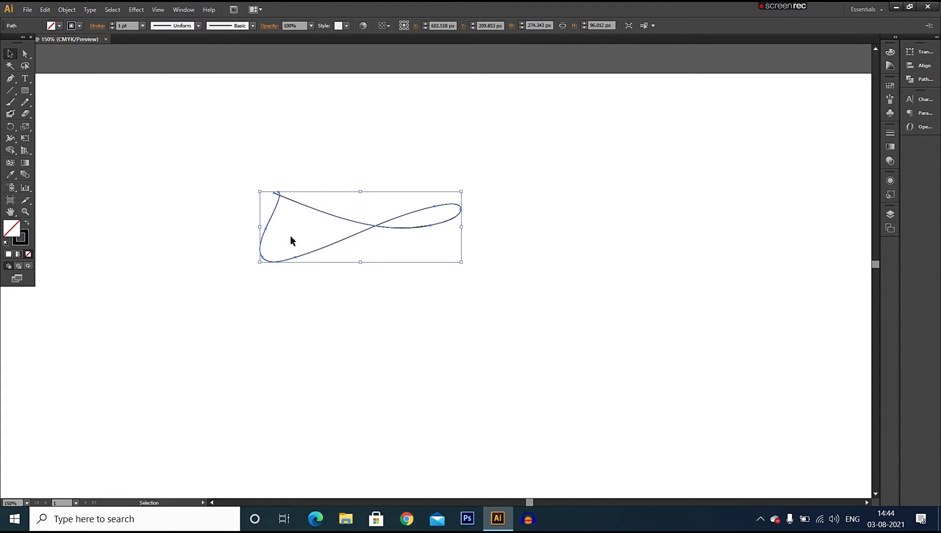
pyautogui.hotkey('ctrl', '+')
pyautogui.hotkey('ctrl', '+')
pyautogui.hotkey('ctrl', '+')
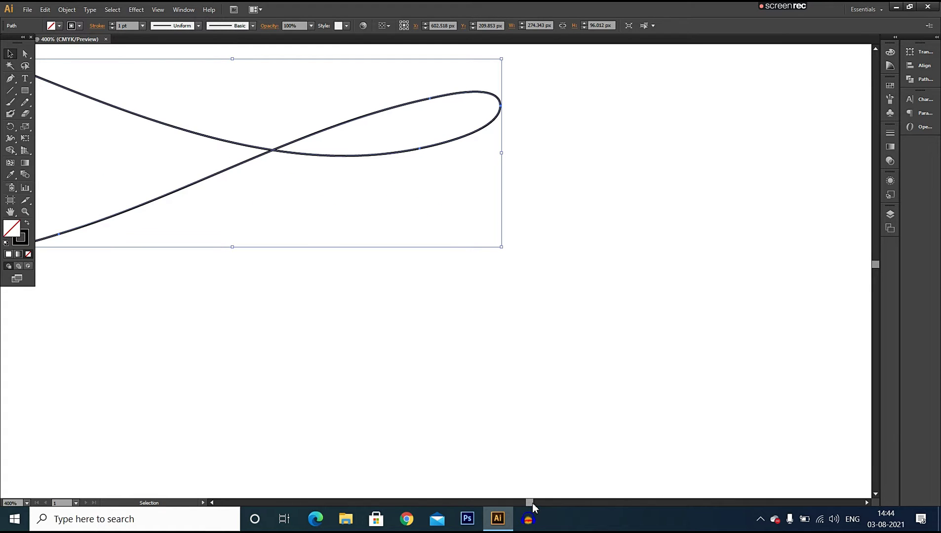
pyautogui.moveTo(532, 502); pyautogui.dragTo(523, 504)
pyautogui.scroll(2, 433, 294)
pyautogui.click(299, 160)
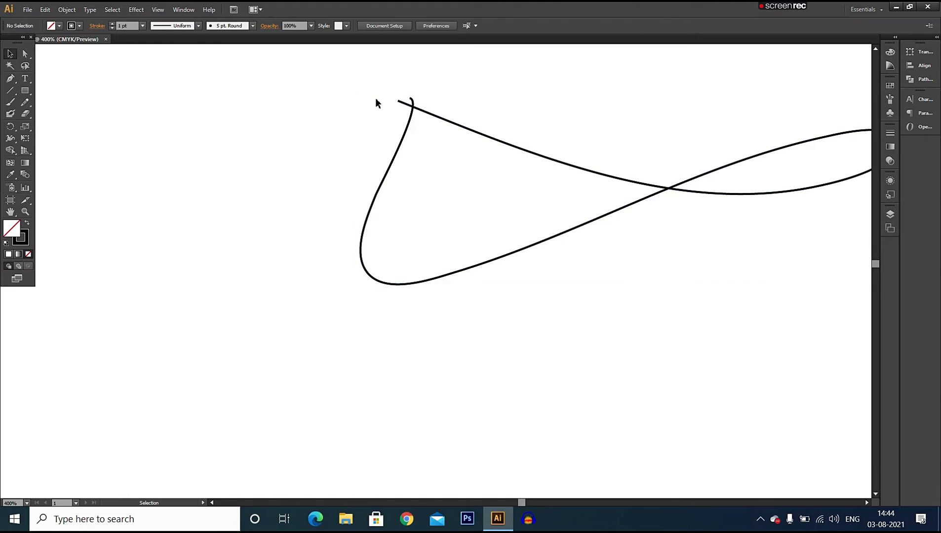
pyautogui.moveTo(427, 108); pyautogui.dragTo(427, 104)
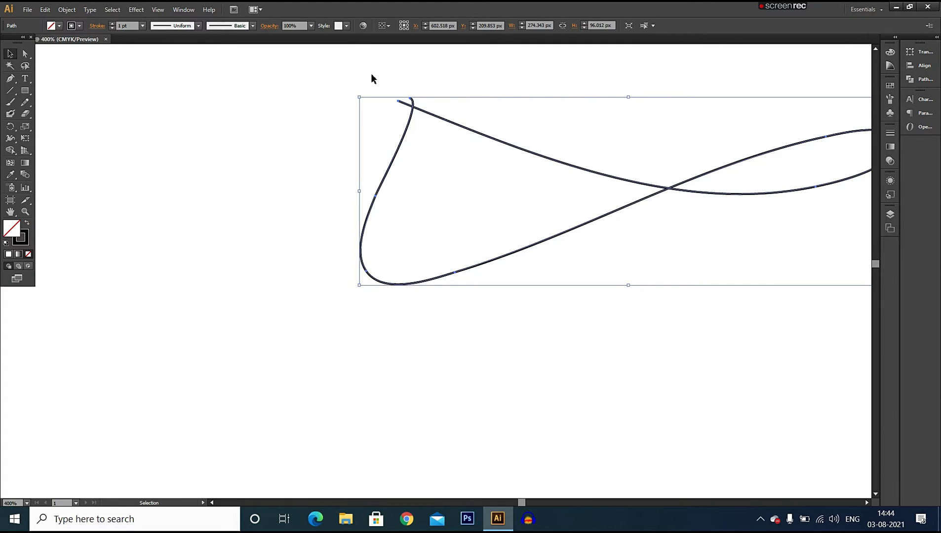
pyautogui.rightClick(410, 99)
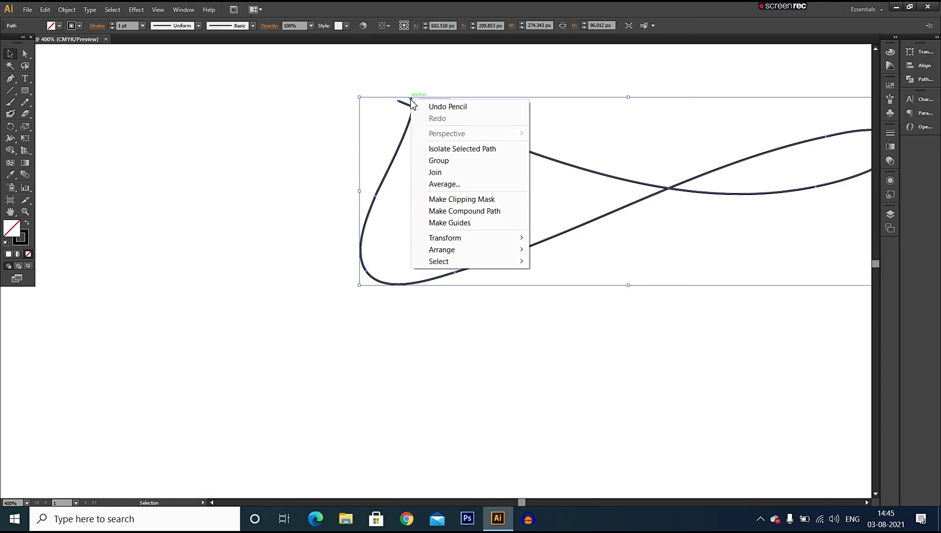
pyautogui.click(451, 164)
pyautogui.click(294, 111)
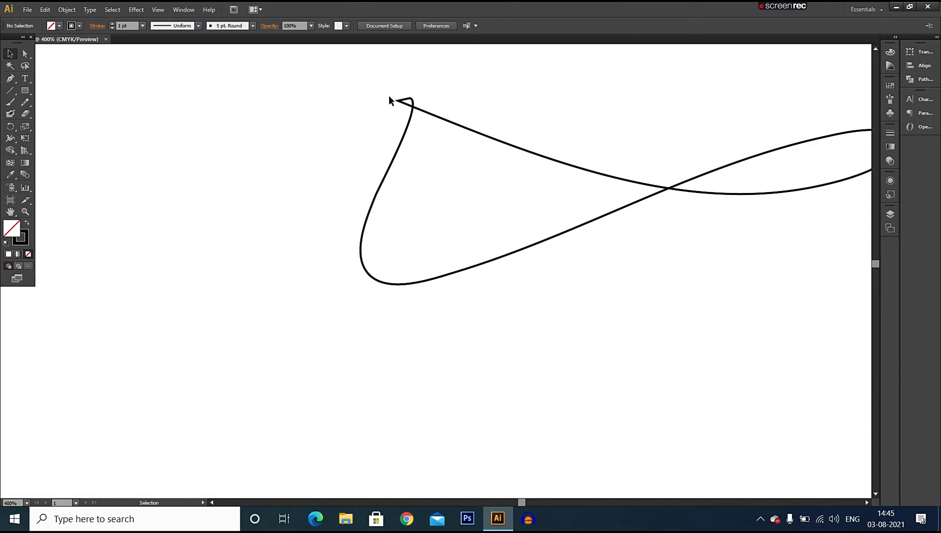
# Step: Round off the sharp joined tip of the loop with the Smooth tool and deselect the path
pyautogui.hotkey('ctrl', '-')
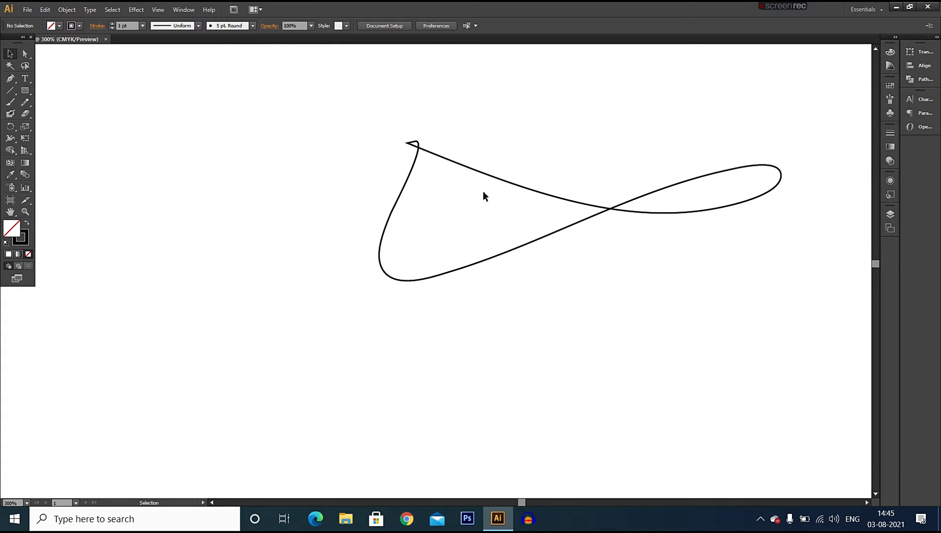
pyautogui.moveTo(363, 129); pyautogui.dragTo(525, 216)
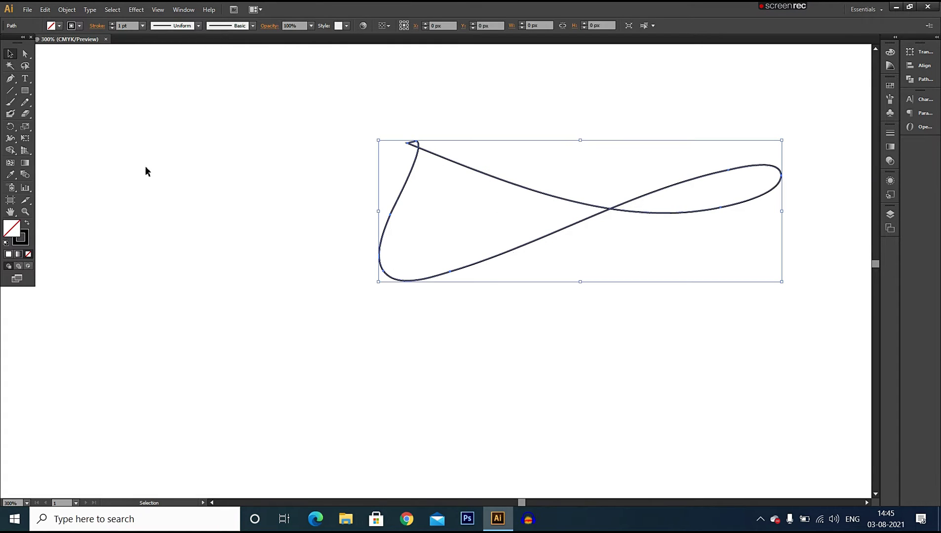
pyautogui.moveTo(29, 100)
pyautogui.mouseDown()
pyautogui.moveTo(89, 124)
pyautogui.moveTo(86, 114)
pyautogui.mouseUp()
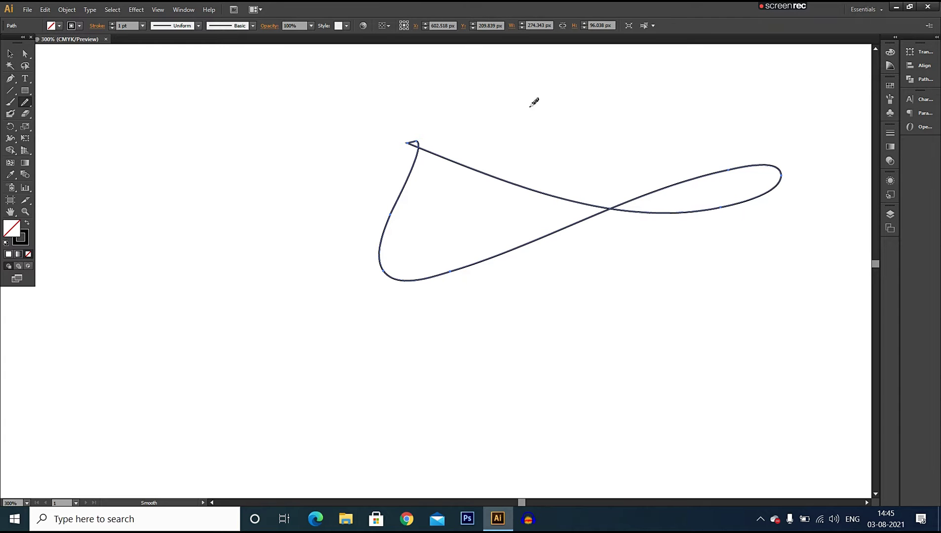
pyautogui.hotkey('ctrl', '+')
pyautogui.hotkey('ctrl', '+')
pyautogui.scroll(5, 461, 157)
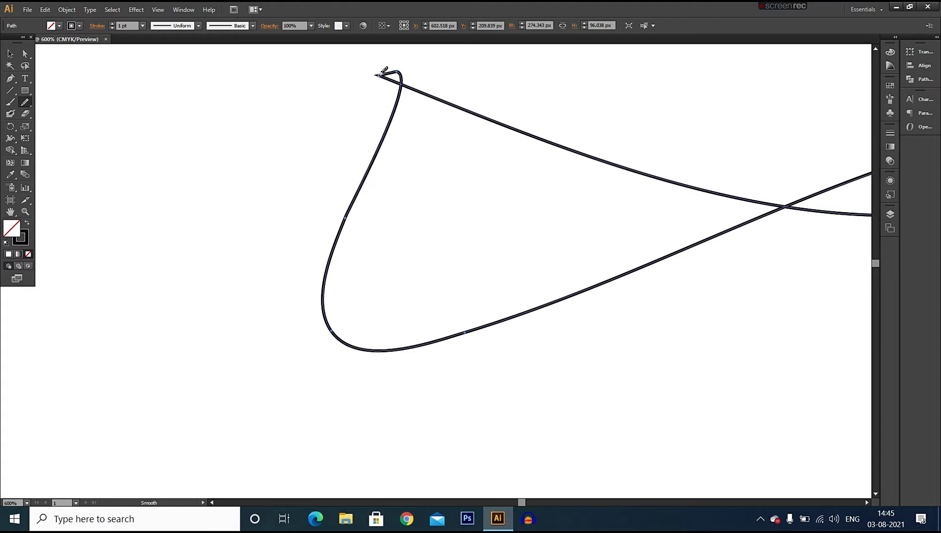
pyautogui.moveTo(384, 73)
pyautogui.mouseDown()
pyautogui.moveTo(401, 86)
pyautogui.moveTo(389, 78)
pyautogui.moveTo(394, 99)
pyautogui.mouseUp()
pyautogui.moveTo(397, 69)
pyautogui.mouseDown()
pyautogui.moveTo(395, 88)
pyautogui.moveTo(377, 103)
pyautogui.mouseUp()
pyautogui.press('ctrl')
pyautogui.hotkey('ctrl', 'z')
pyautogui.hotkey('ctrl', 'z')
pyautogui.hotkey('ctrl', 'z')
pyautogui.hotkey('ctrl', 'z')
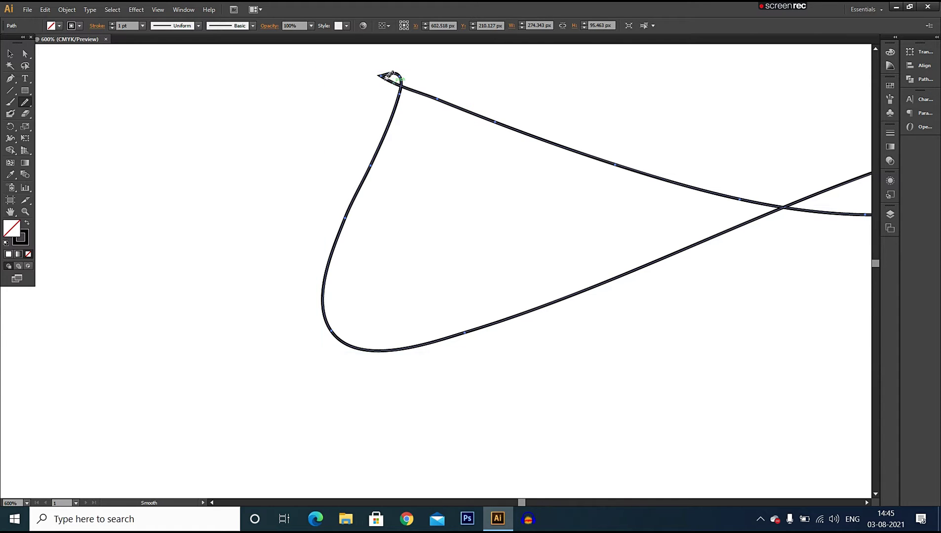
pyautogui.hotkey('ctrl', 'z')
pyautogui.moveTo(396, 136)
pyautogui.mouseDown()
pyautogui.moveTo(383, 79)
pyautogui.moveTo(383, 127)
pyautogui.mouseUp()
pyautogui.click(10, 55)
pyautogui.click(237, 236)
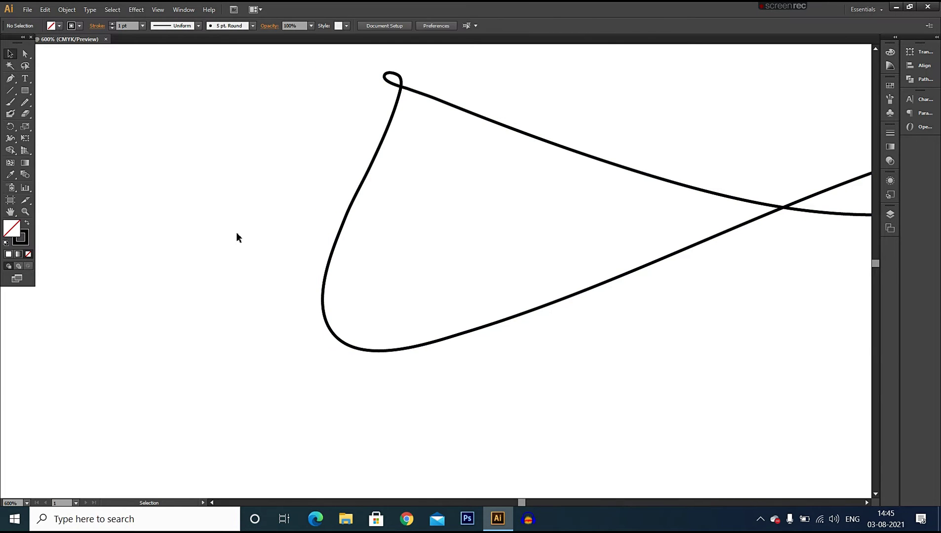
# Step: Move the smoothed loop left and slightly up, to about X 516.6 px and Y 189.7 px
pyautogui.hotkey('ctrl', '-')
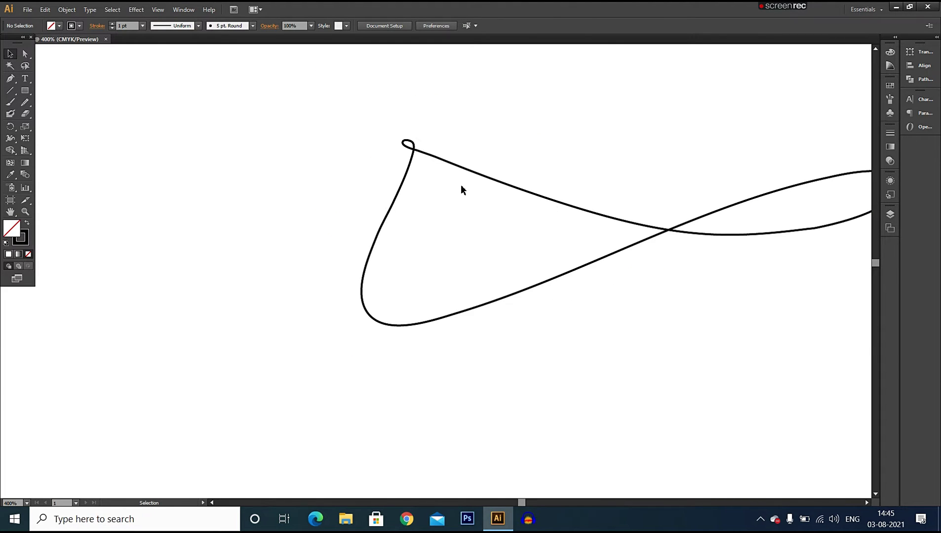
pyautogui.moveTo(671, 231); pyautogui.dragTo(537, 214)
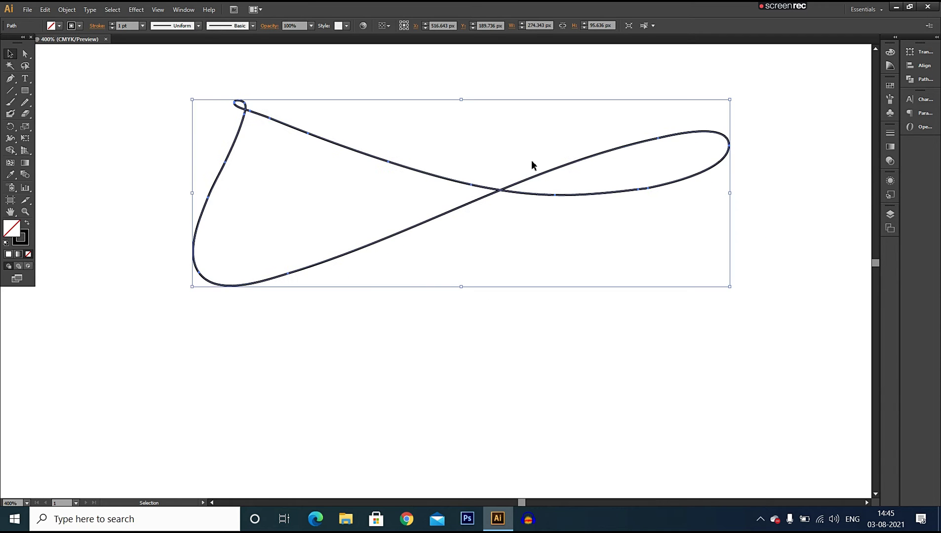
pyautogui.press('a')
pyautogui.hotkey('ctrl', '-')
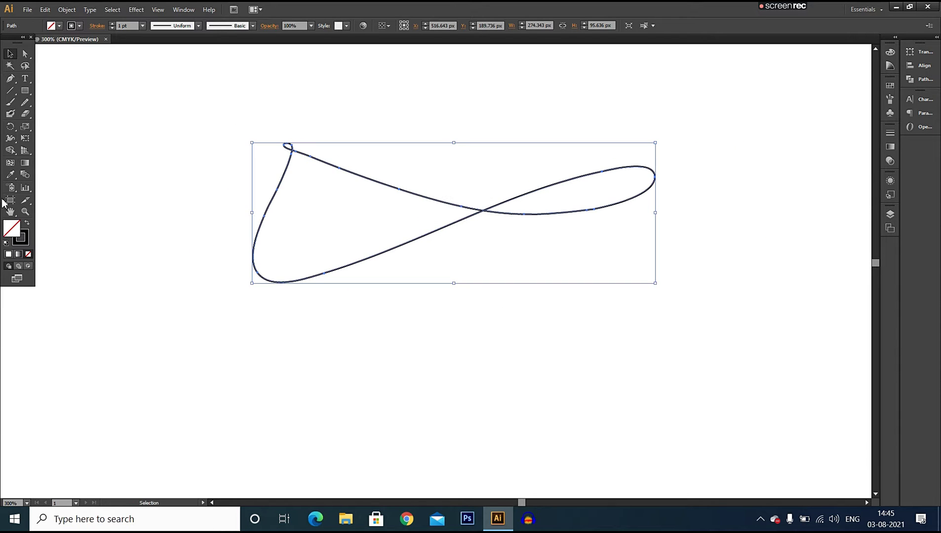
# Step: Erase a short segment of the lower curve just right of the crossing with the Path Eraser tool, and deselect the path
pyautogui.click(26, 101)
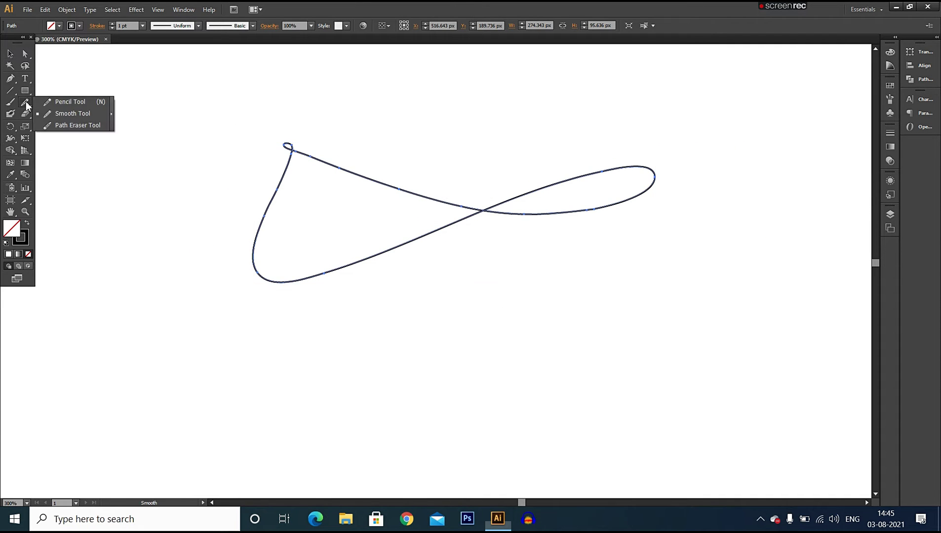
pyautogui.click(65, 126)
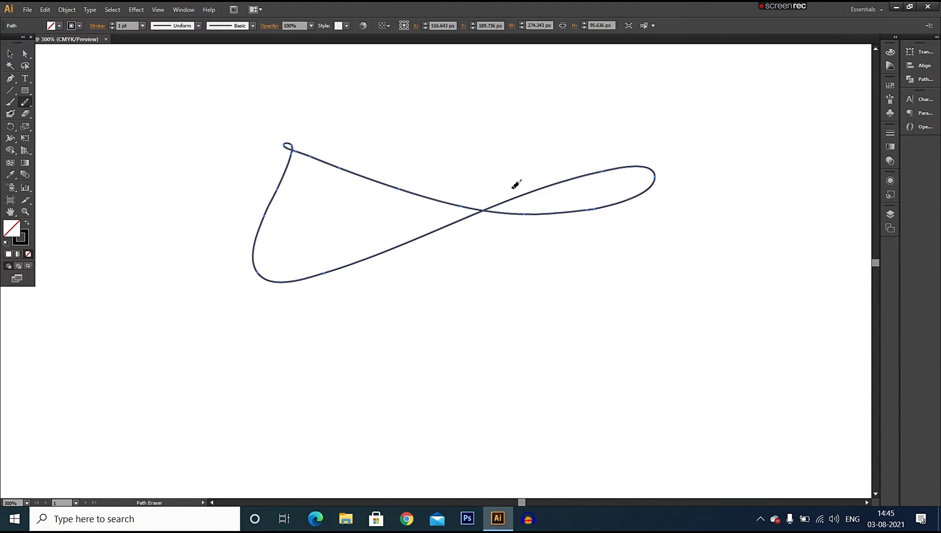
pyautogui.hotkey('ctrl', '=')
pyautogui.hotkey('ctrl', '=')
pyautogui.hotkey('ctrl', '=')
pyautogui.hotkey('ctrl', '=')
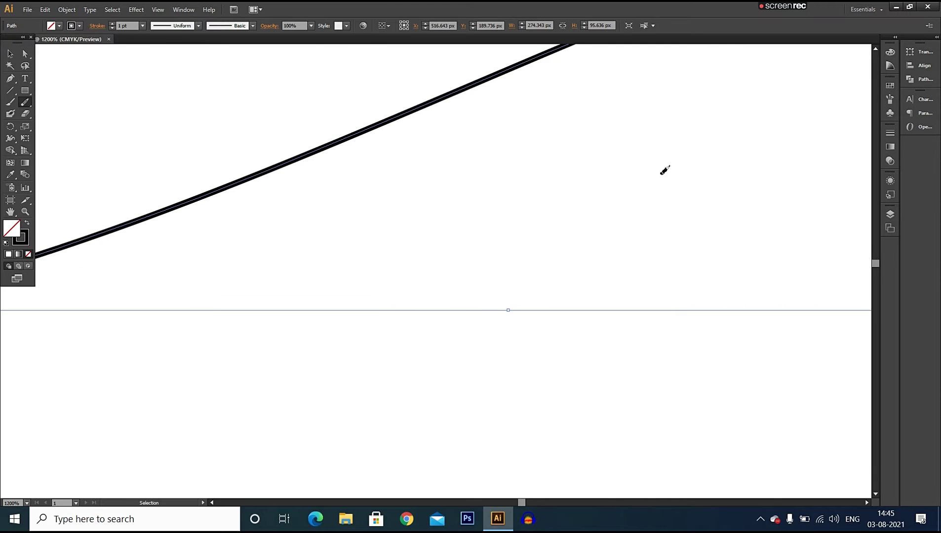
pyautogui.moveTo(259, 273); pyautogui.dragTo(261, 282)
pyautogui.hotkey('ctrl', '-')
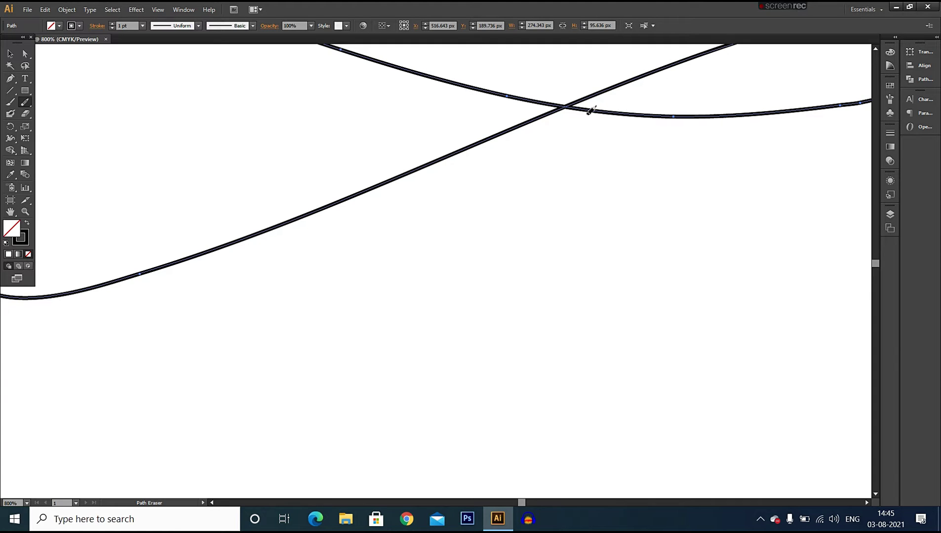
pyautogui.moveTo(601, 111); pyautogui.dragTo(676, 114)
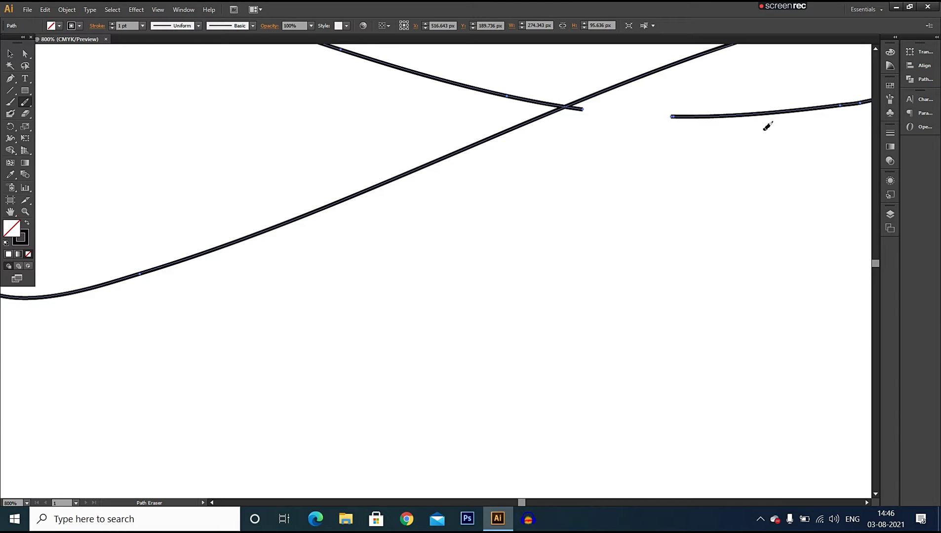
pyautogui.click(10, 53)
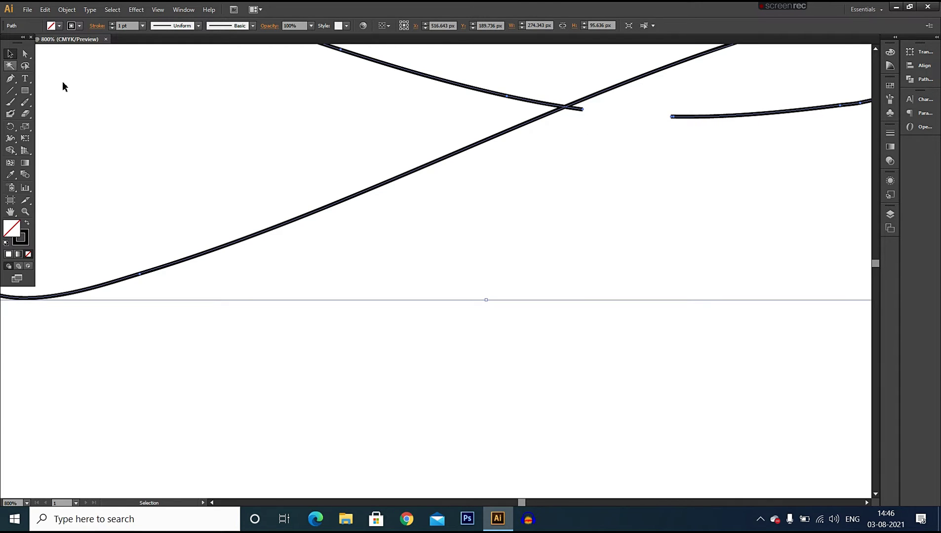
pyautogui.click(531, 369)
# Step: Delete the whole pencil-drawn path from the artboard
pyautogui.hotkey('ctrl', '0')
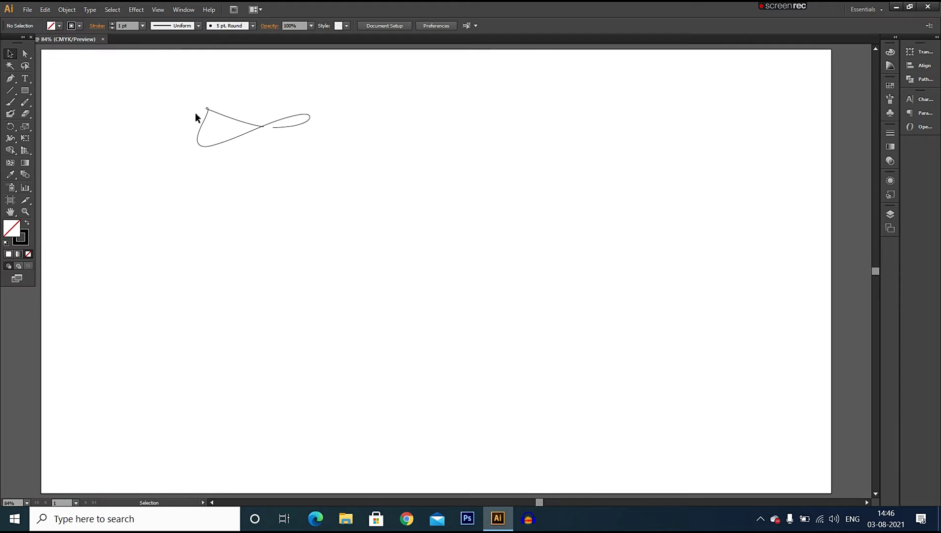
pyautogui.moveTo(155, 63); pyautogui.dragTo(363, 189)
pyautogui.press('Delete')
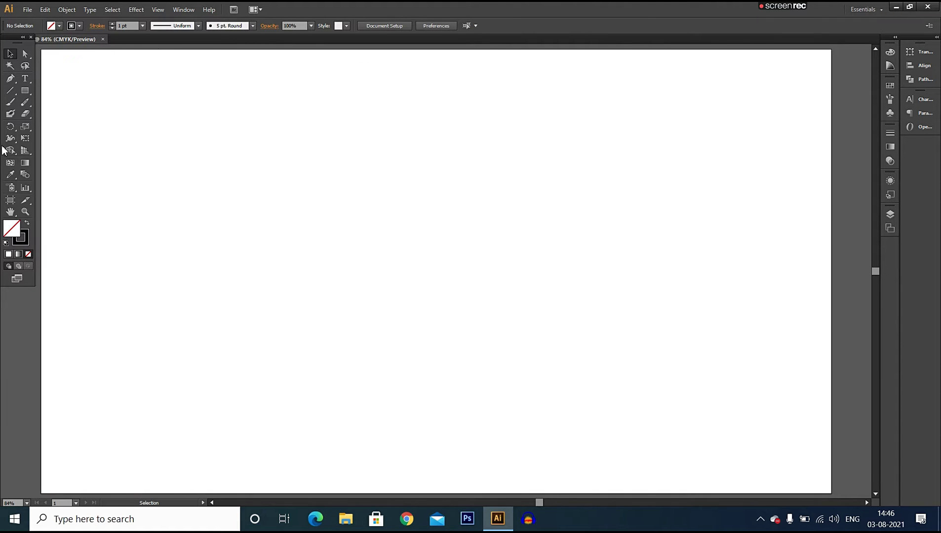
# Step: Set the Pencil tool's smoothness to 94% in its options
pyautogui.click(26, 102)
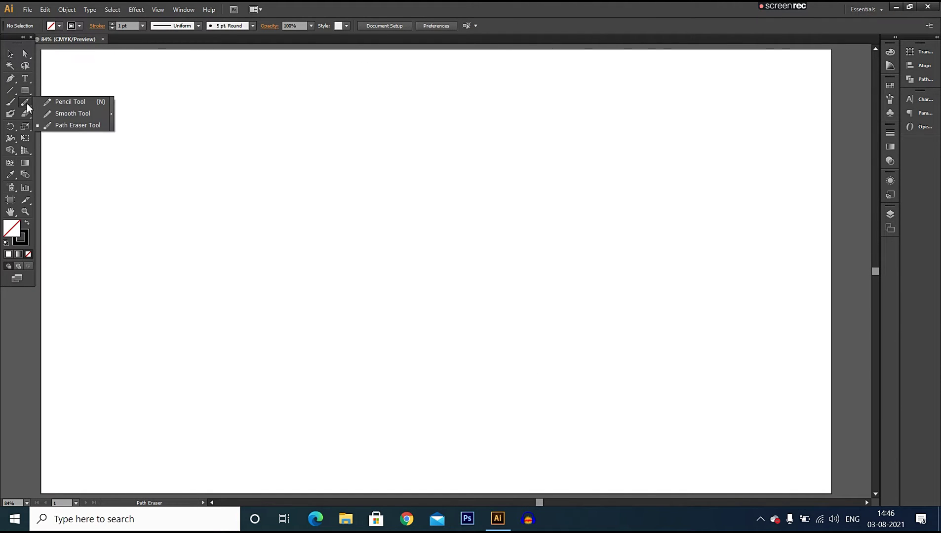
pyautogui.click(25, 103)
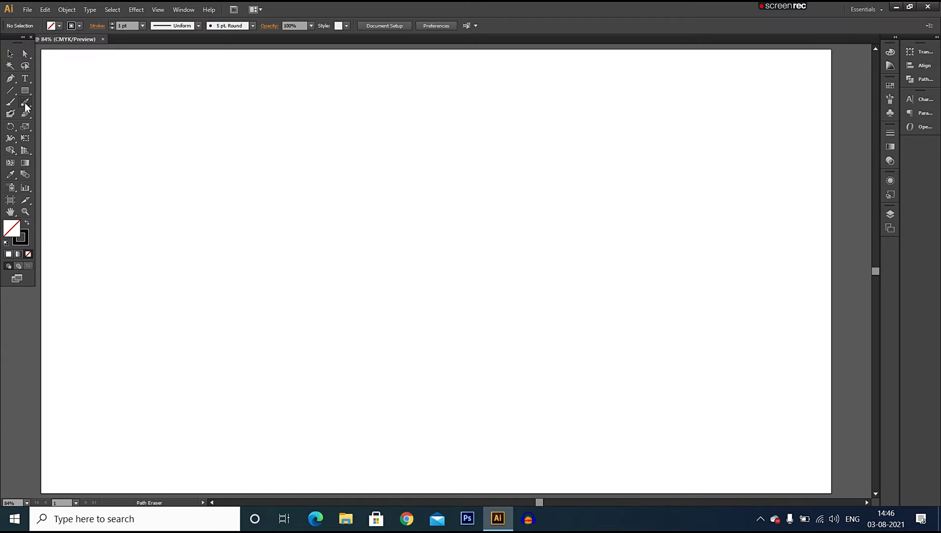
pyautogui.click(11, 54)
pyautogui.click(25, 102)
pyautogui.click(61, 101)
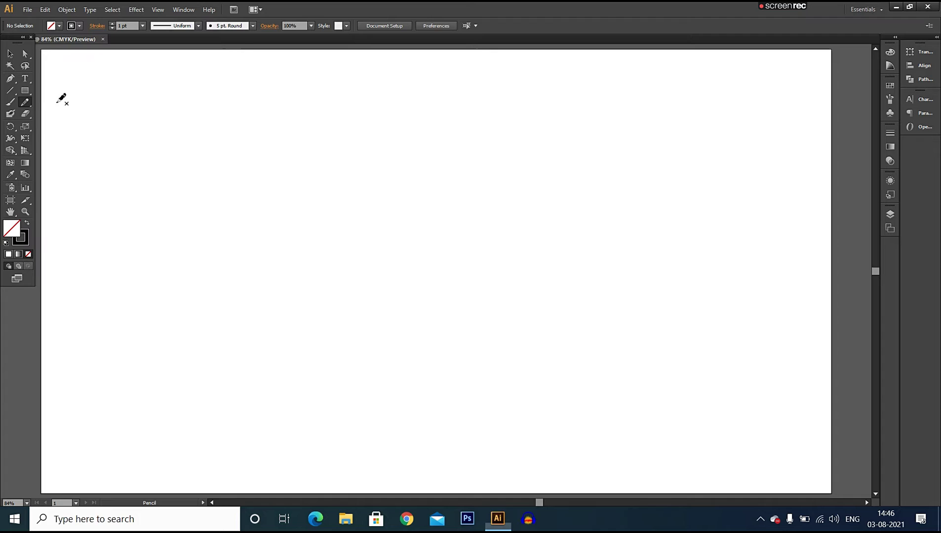
pyautogui.doubleClick(27, 103)
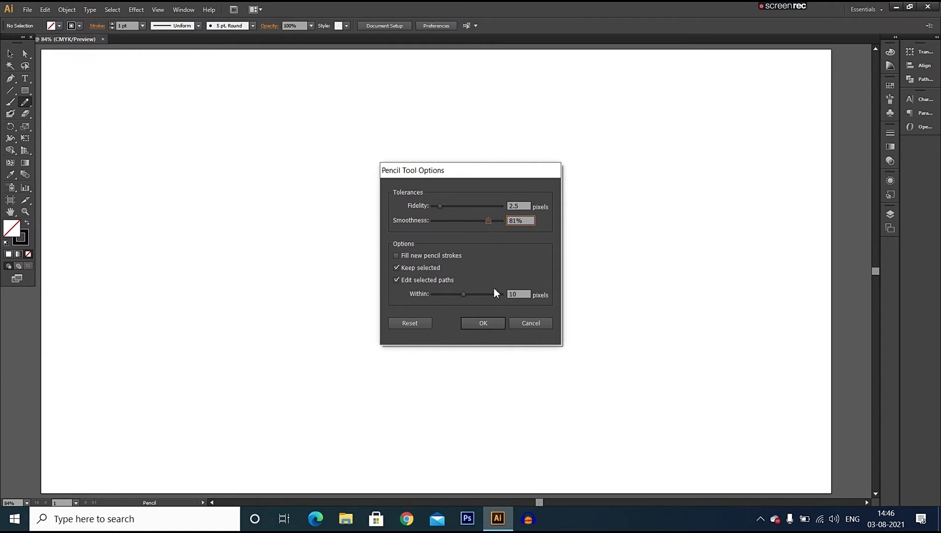
pyautogui.moveTo(487, 220)
pyautogui.mouseDown()
pyautogui.moveTo(460, 224)
pyautogui.moveTo(496, 223)
pyautogui.mouseUp()
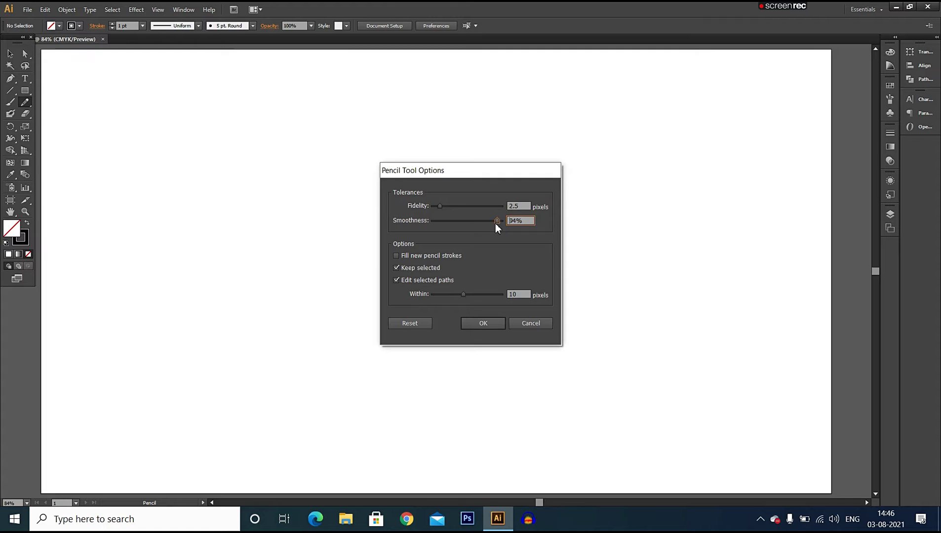
pyautogui.click(488, 325)
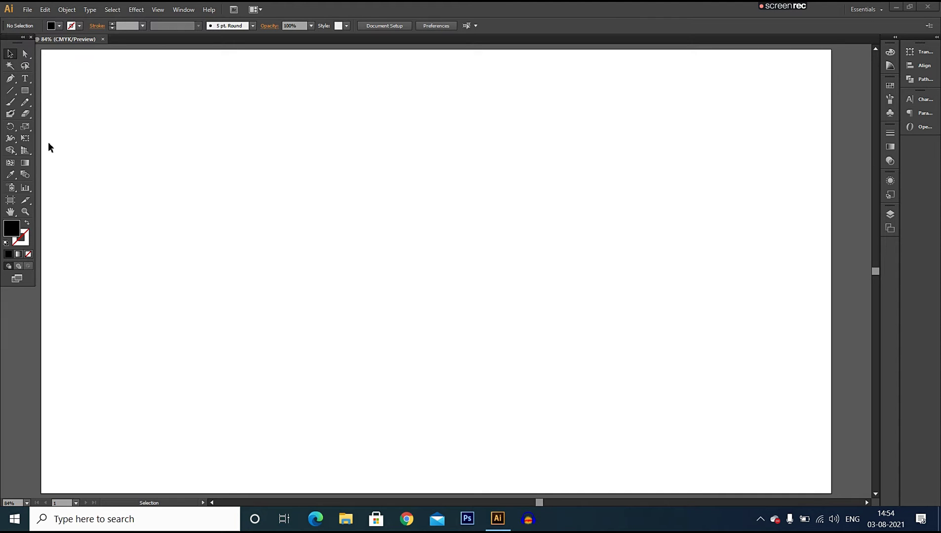
# Step: Add the point text "G" slightly above and left of the artboard's centre
pyautogui.click(30, 78)
pyautogui.click(332, 205)
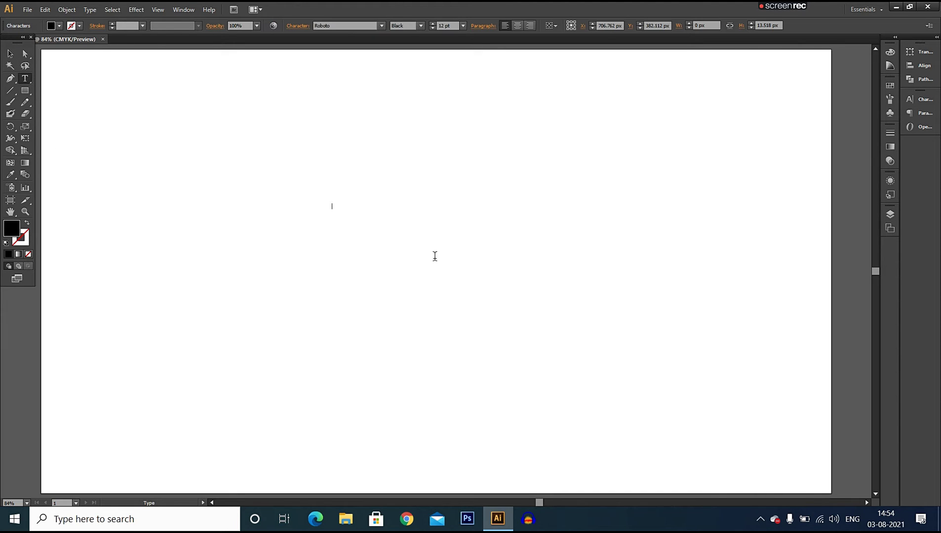
pyautogui.write('G')
pyautogui.click(10, 54)
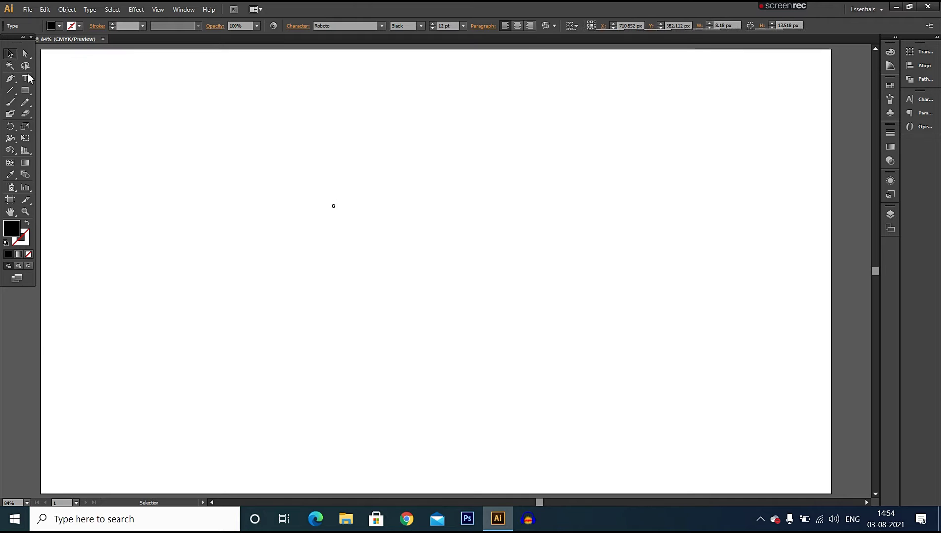
# Step: Enlarge the letter G to about 563 pt in the artboard's upper middle and convert it to outlines
pyautogui.moveTo(339, 213); pyautogui.dragTo(501, 392)
pyautogui.moveTo(412, 302); pyautogui.dragTo(345, 174)
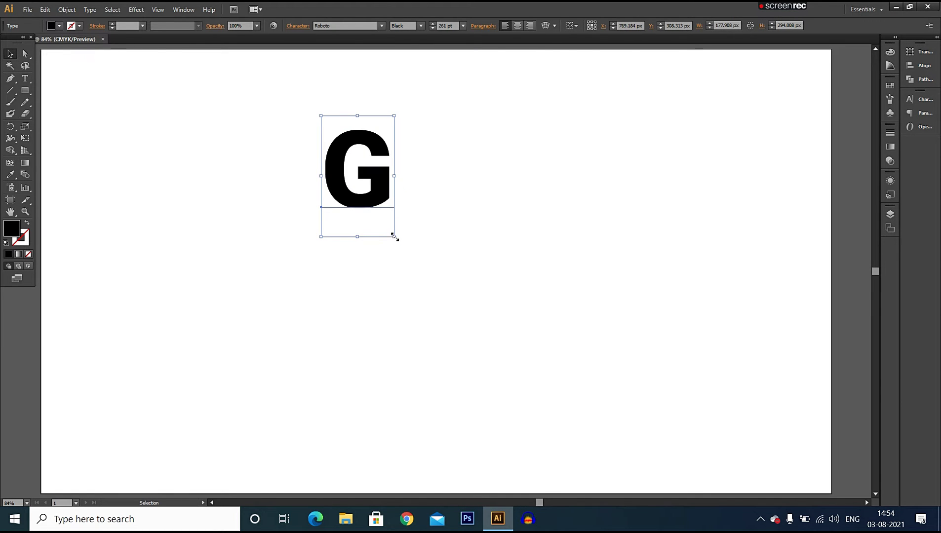
pyautogui.moveTo(395, 236); pyautogui.dragTo(523, 371)
pyautogui.moveTo(455, 288); pyautogui.dragTo(439, 281)
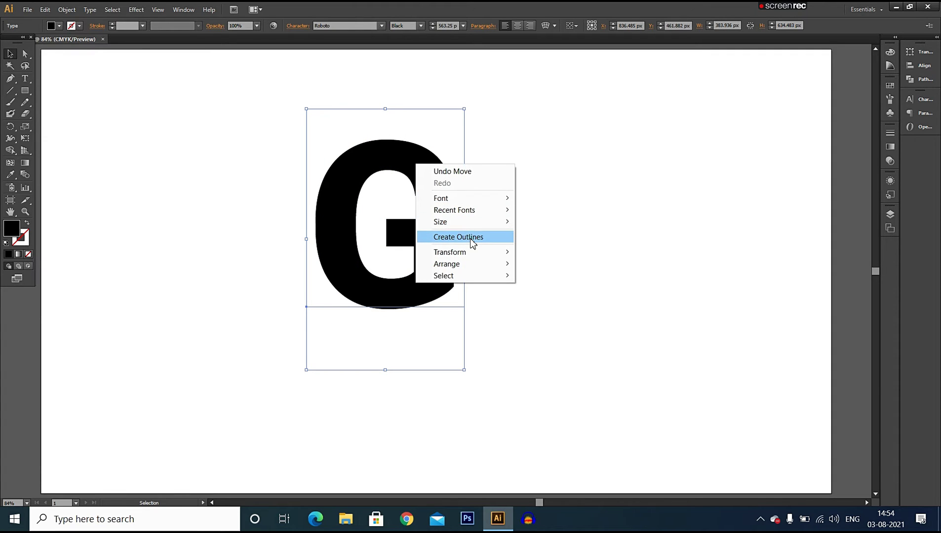
pyautogui.click(471, 236)
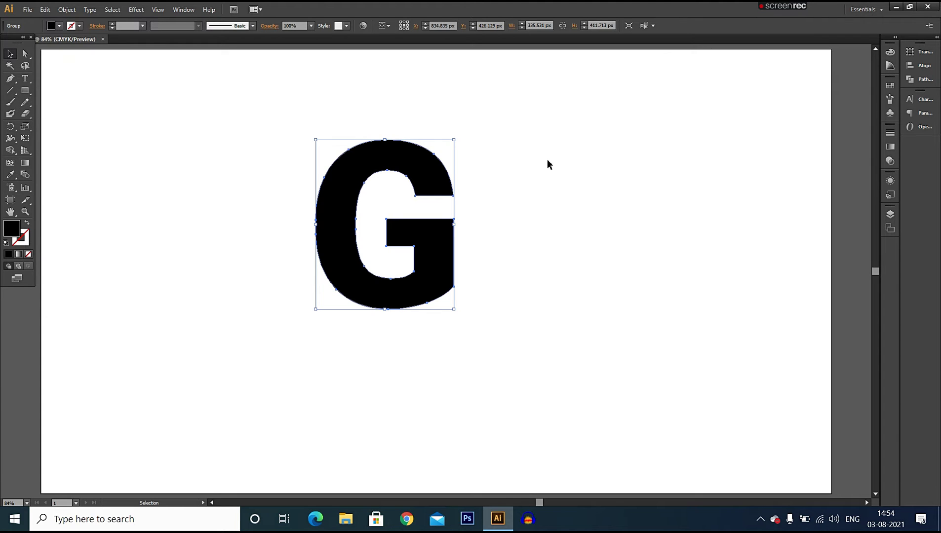
# Step: Try reshaping the top edge of the G's crossbar into a downward curve with the Pencil tool, and undo it
pyautogui.moveTo(26, 102); pyautogui.dragTo(79, 100)
pyautogui.hotkey('ctrl', '=')
pyautogui.hotkey('ctrl', '=')
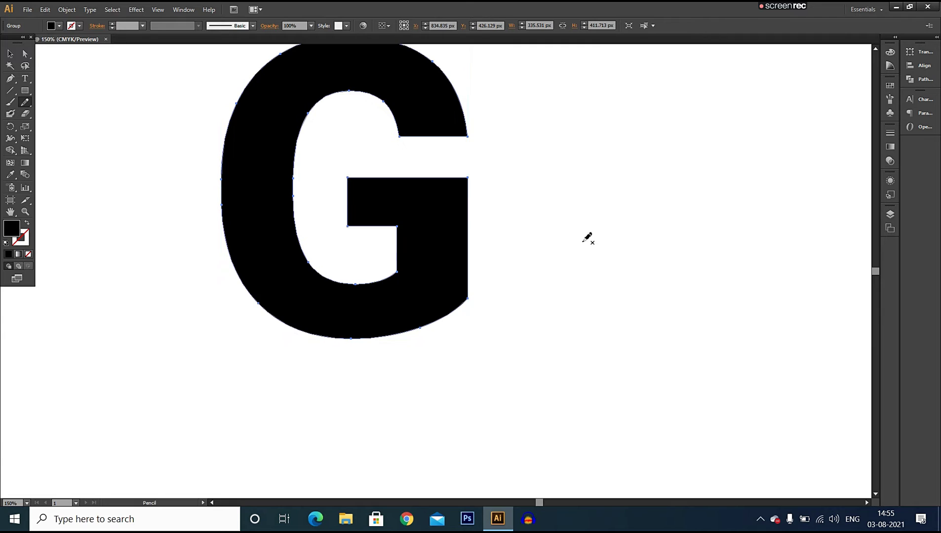
pyautogui.hotkey('ctrl', '=')
pyautogui.scroll(4, 567, 264)
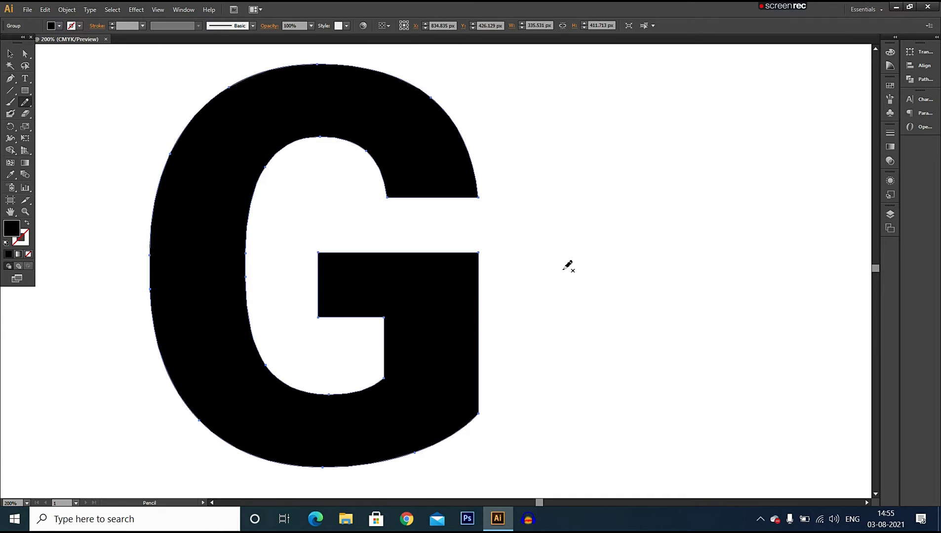
pyautogui.hotkey('ctrl', '=')
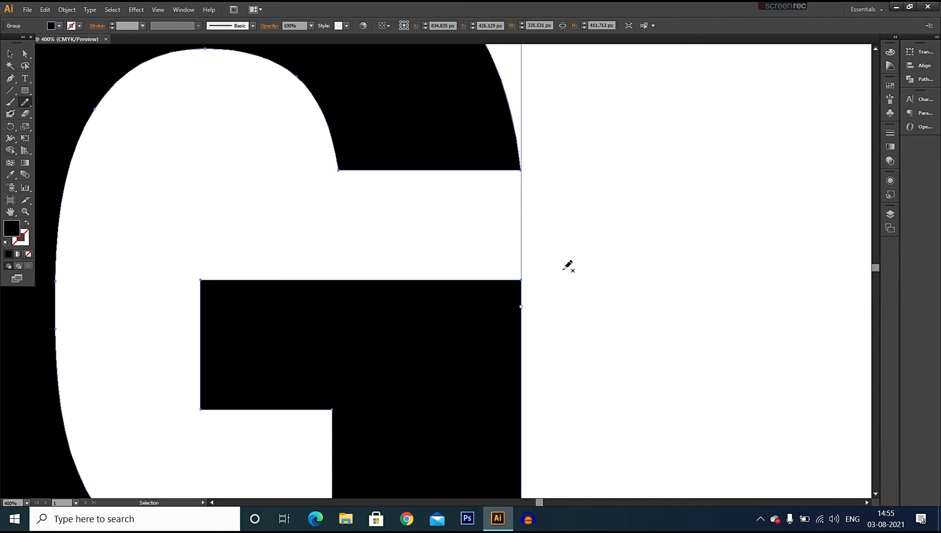
pyautogui.hotkey('ctrl', '-')
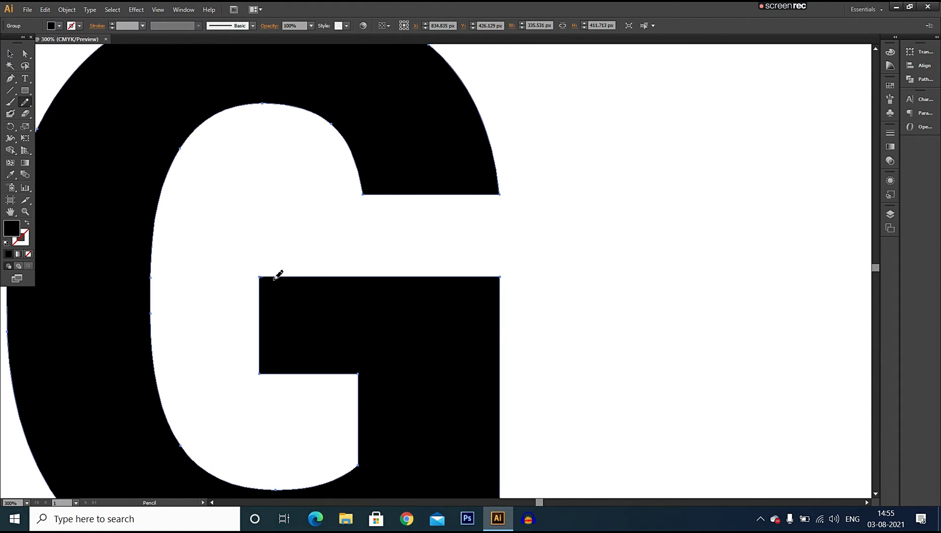
pyautogui.moveTo(386, 301)
pyautogui.mouseDown()
pyautogui.moveTo(421, 325)
pyautogui.moveTo(500, 277)
pyautogui.mouseUp()
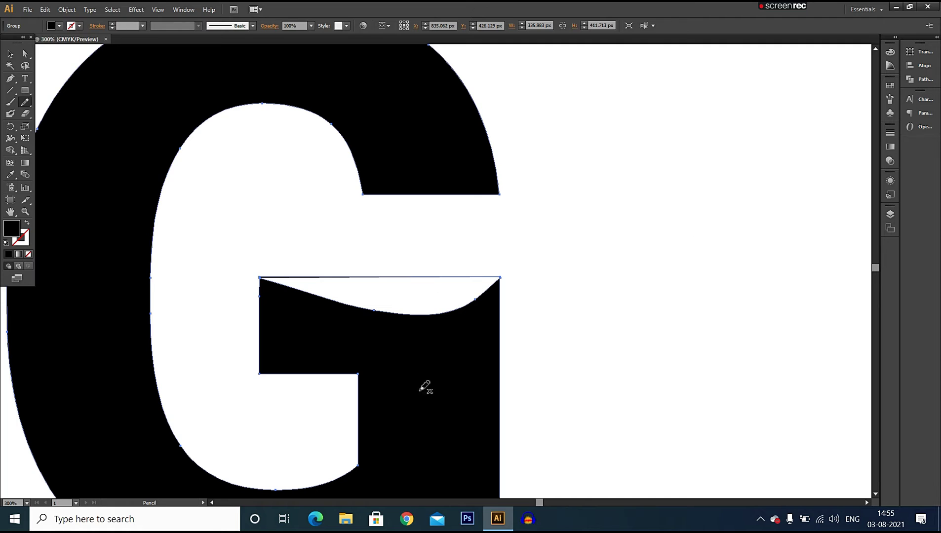
pyautogui.press('ctrl')
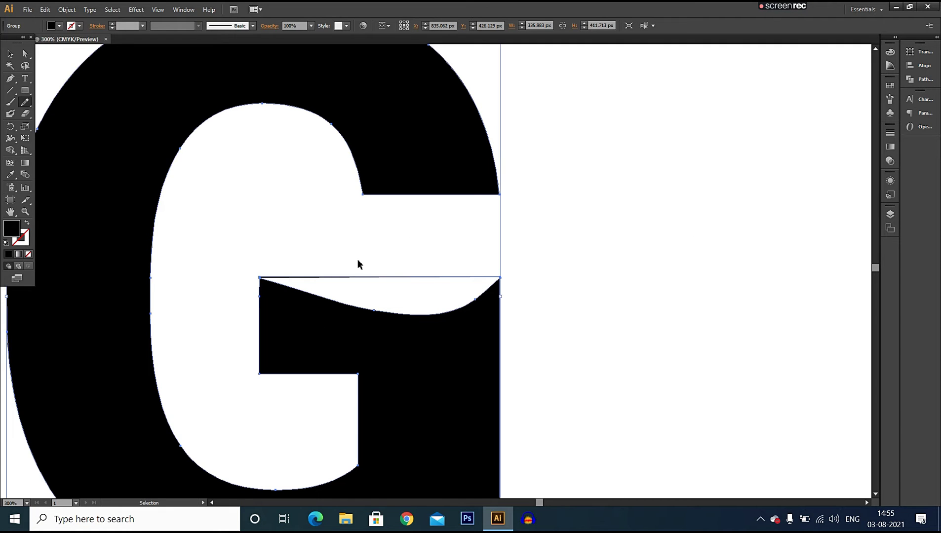
pyautogui.hotkey('ctrl', 'z')
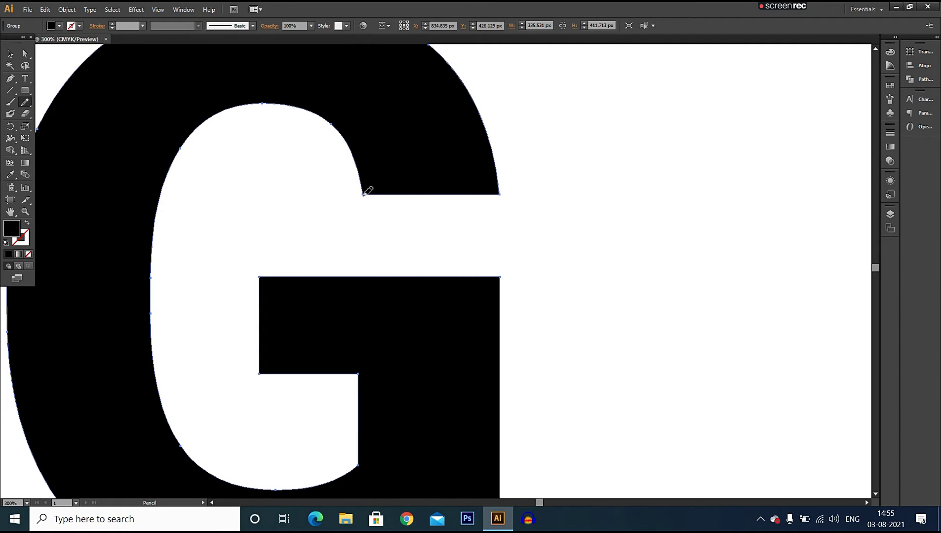
# Step: Try redrawing the lower edge of the G's upper arm as a wave with the Pencil tool, and undo it
pyautogui.moveTo(460, 180); pyautogui.dragTo(499, 194)
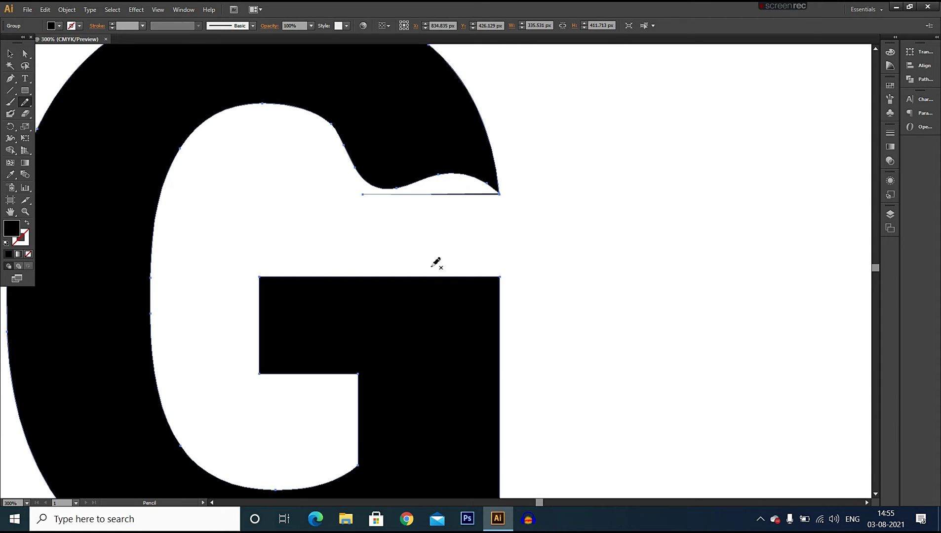
pyautogui.hotkey('ctrl', '-')
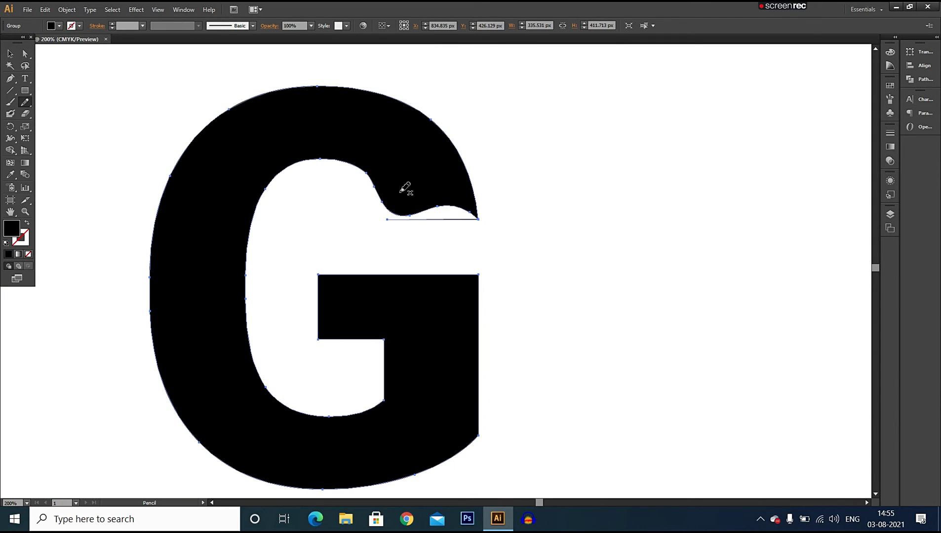
pyautogui.press('ctrl')
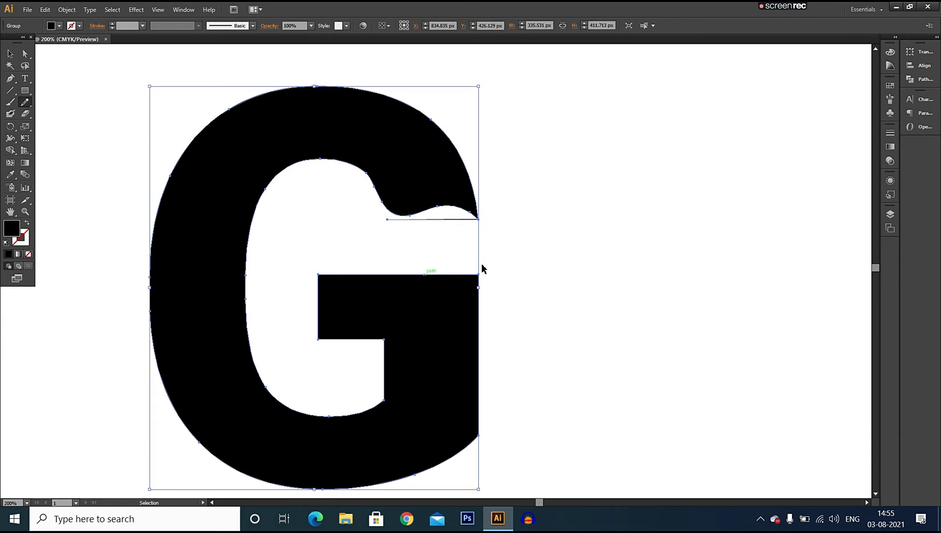
pyautogui.hotkey('ctrl', 'z')
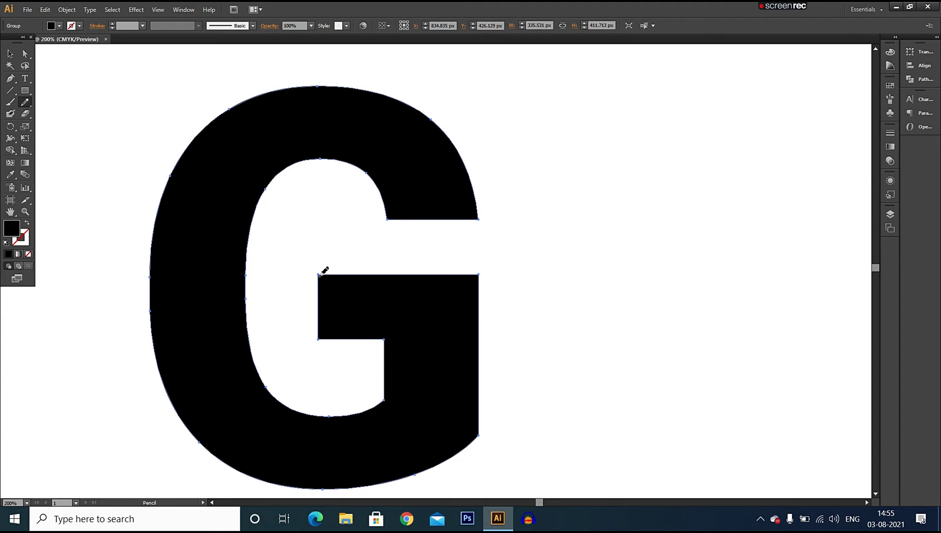
# Step: Try several irregular Pencil tool strokes on the crossbar's left end and the G's outer bowl, undoing each one
pyautogui.moveTo(319, 274)
pyautogui.mouseDown()
pyautogui.moveTo(377, 296)
pyautogui.moveTo(358, 320)
pyautogui.moveTo(385, 340)
pyautogui.mouseUp()
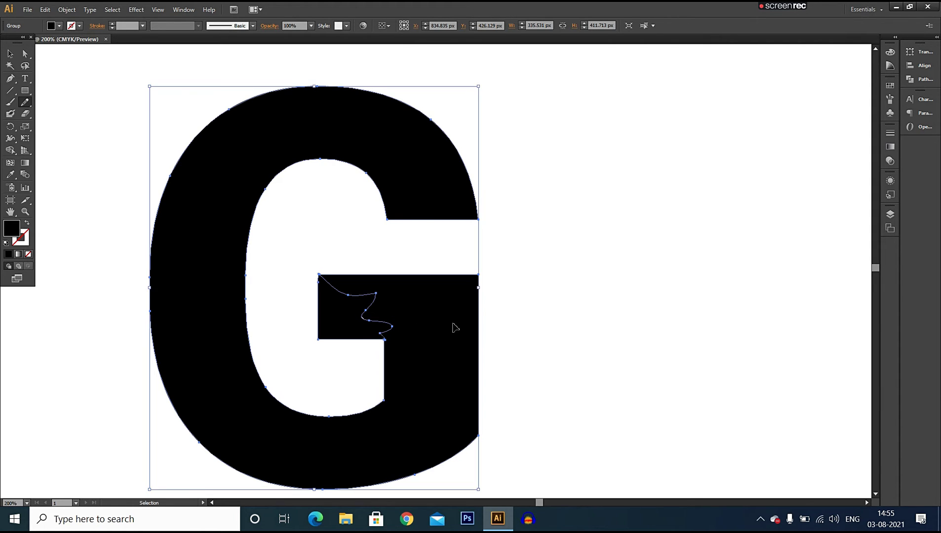
pyautogui.hotkey('ctrl', 'z')
pyautogui.moveTo(319, 275); pyautogui.dragTo(342, 301)
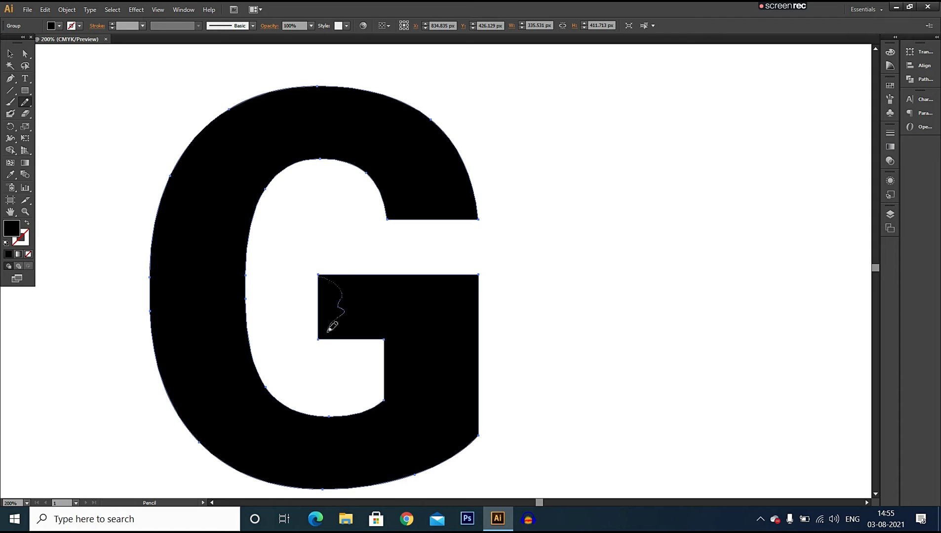
pyautogui.moveTo(321, 340); pyautogui.dragTo(319, 339)
pyautogui.hotkey('ctrl', 'z')
pyautogui.moveTo(287, 111)
pyautogui.mouseDown()
pyautogui.moveTo(246, 143)
pyautogui.moveTo(190, 260)
pyautogui.moveTo(204, 360)
pyautogui.mouseUp()
pyautogui.hotkey('ctrl', 'z')
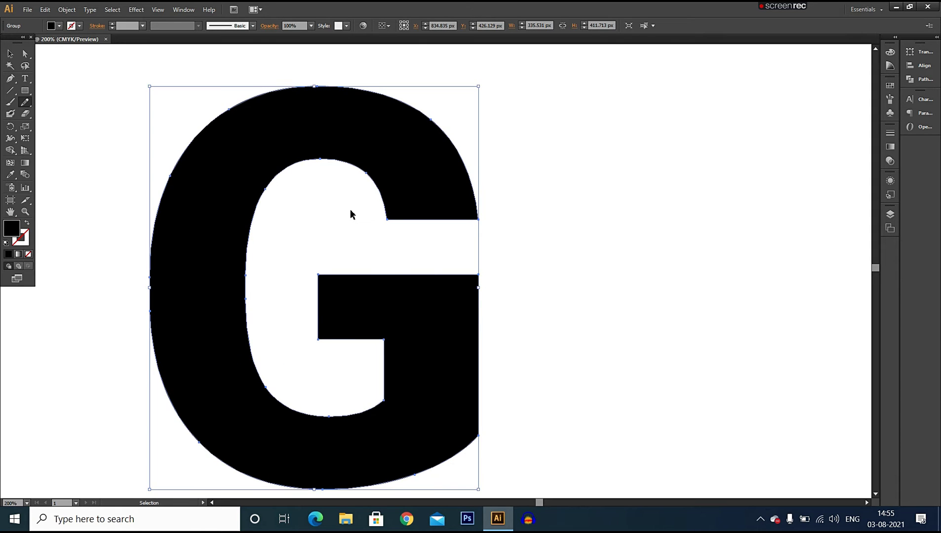
# Step: Round the upper-left corner of the G's crossbar with the Smooth tool
pyautogui.hotkey('ctrl', '-')
pyautogui.hotkey('ctrl', '+')
pyautogui.hotkey('ctrl', '+')
pyautogui.hotkey('ctrl', '+')
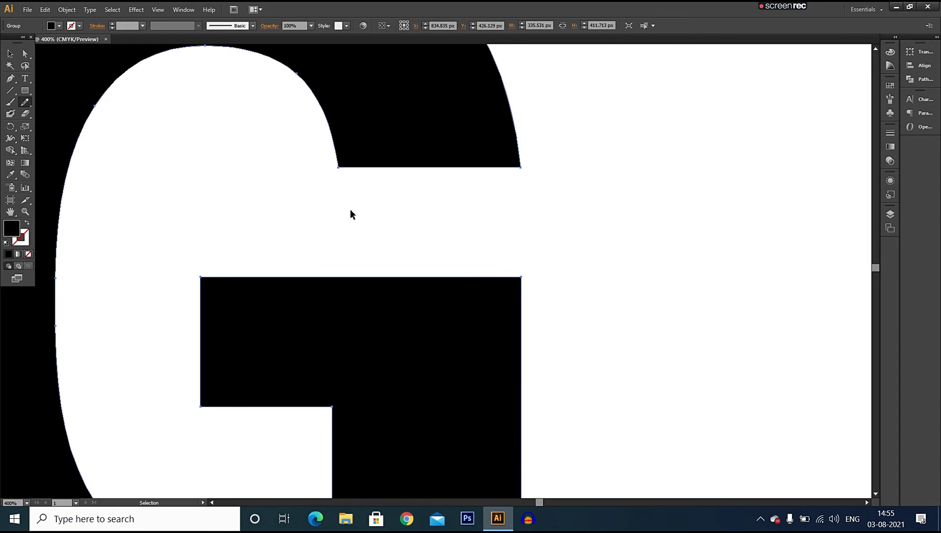
pyautogui.hotkey('ctrl', '-')
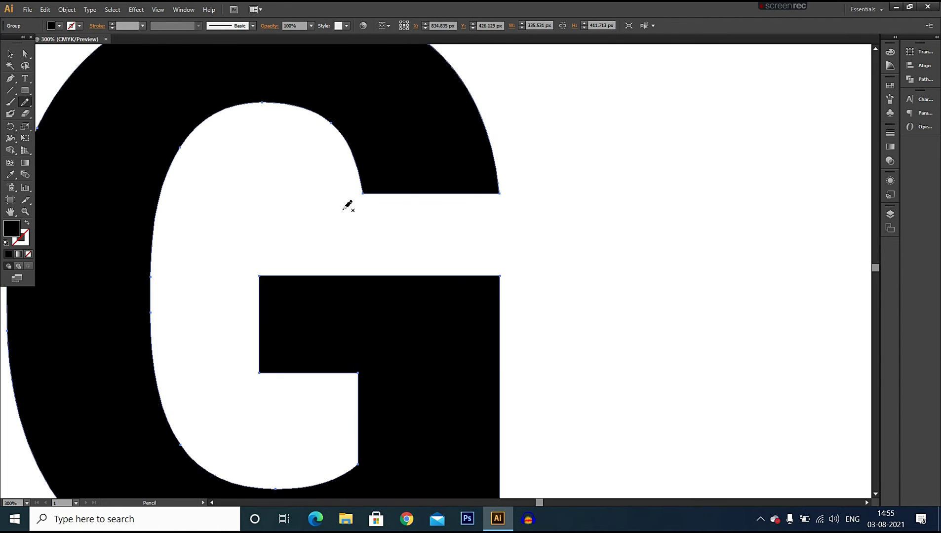
pyautogui.click(24, 102)
pyautogui.click(84, 117)
pyautogui.moveTo(275, 284)
pyautogui.mouseDown()
pyautogui.moveTo(254, 310)
pyautogui.moveTo(270, 275)
pyautogui.moveTo(259, 307)
pyautogui.moveTo(300, 288)
pyautogui.moveTo(256, 272)
pyautogui.moveTo(325, 281)
pyautogui.moveTo(274, 285)
pyautogui.moveTo(251, 280)
pyautogui.moveTo(428, 270)
pyautogui.mouseUp()
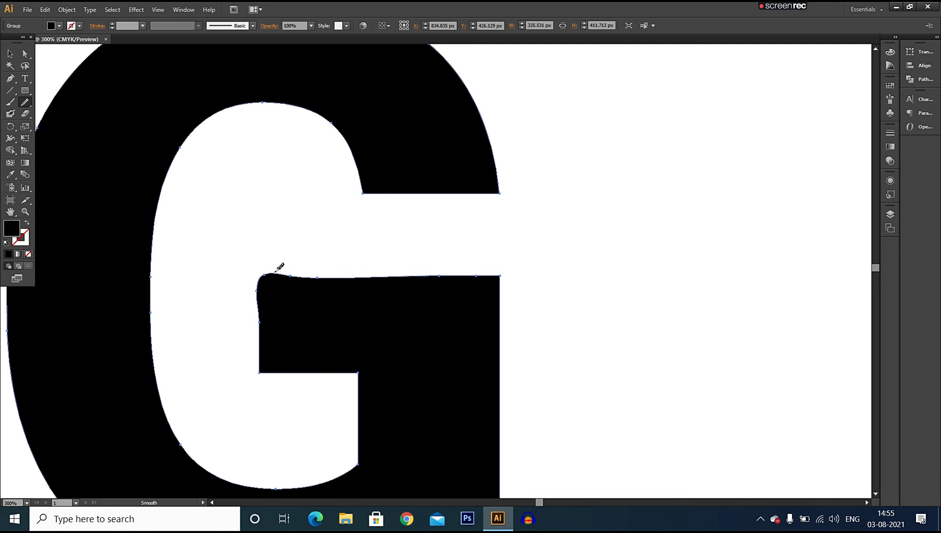
pyautogui.moveTo(275, 272); pyautogui.dragTo(386, 282)
pyautogui.moveTo(305, 285)
pyautogui.mouseDown()
pyautogui.moveTo(281, 301)
pyautogui.moveTo(243, 292)
pyautogui.moveTo(257, 325)
pyautogui.mouseUp()
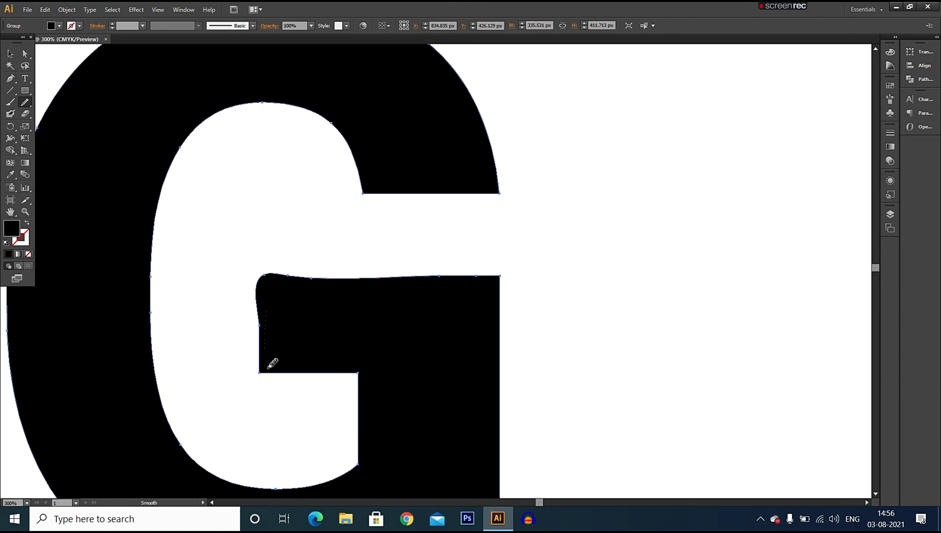
# Step: Round the crossbar's lower-left corner and the two inner corners below it with the Smooth tool
pyautogui.moveTo(265, 357); pyautogui.dragTo(323, 350)
pyautogui.moveTo(255, 367)
pyautogui.mouseDown()
pyautogui.moveTo(297, 357)
pyautogui.moveTo(311, 376)
pyautogui.mouseUp()
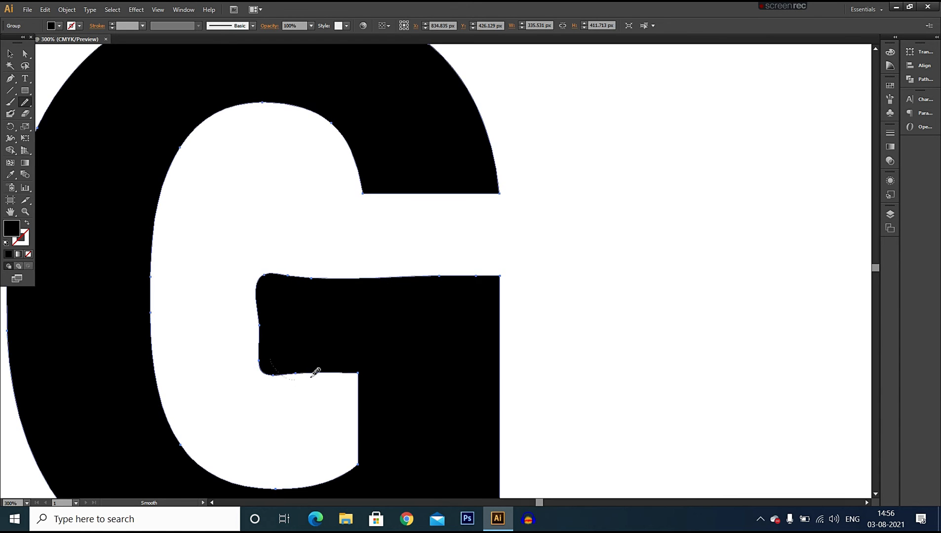
pyautogui.moveTo(258, 316)
pyautogui.mouseDown()
pyautogui.moveTo(274, 367)
pyautogui.moveTo(319, 351)
pyautogui.moveTo(303, 369)
pyautogui.moveTo(356, 375)
pyautogui.moveTo(357, 389)
pyautogui.mouseUp()
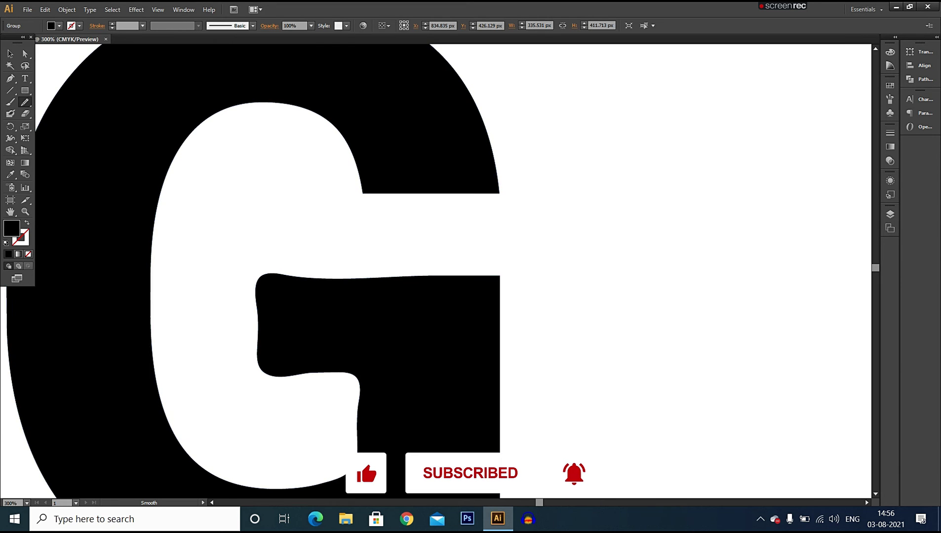
pyautogui.moveTo(284, 376); pyautogui.dragTo(316, 364)
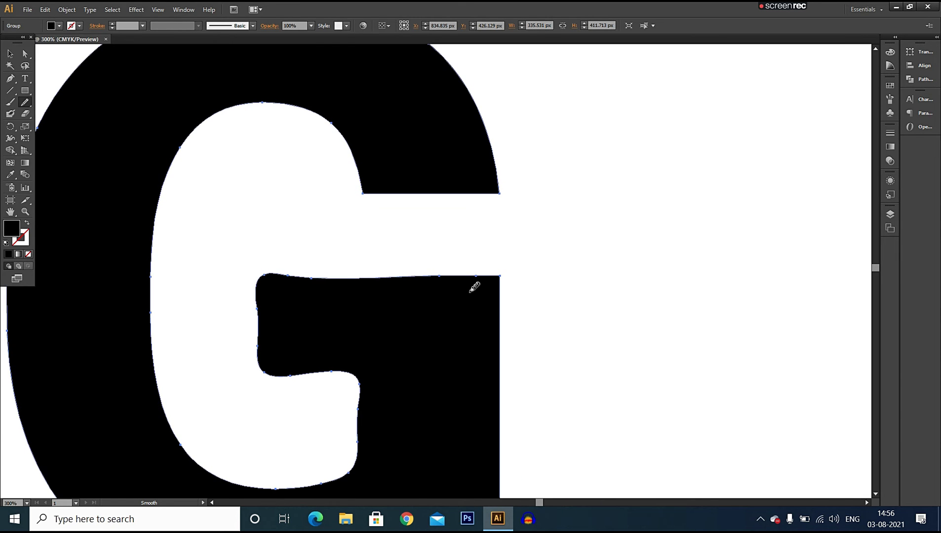
# Step: Round the crossbar's upper-right corner with the Smooth tool and deselect the letter
pyautogui.moveTo(489, 272); pyautogui.dragTo(479, 298)
pyautogui.hotkey('ctrl', '-')
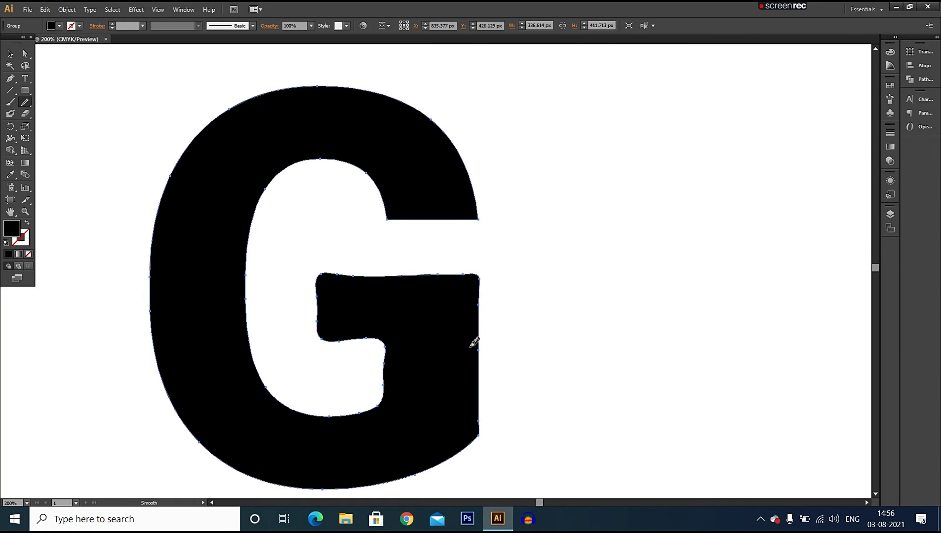
pyautogui.click(9, 54)
pyautogui.click(568, 242)
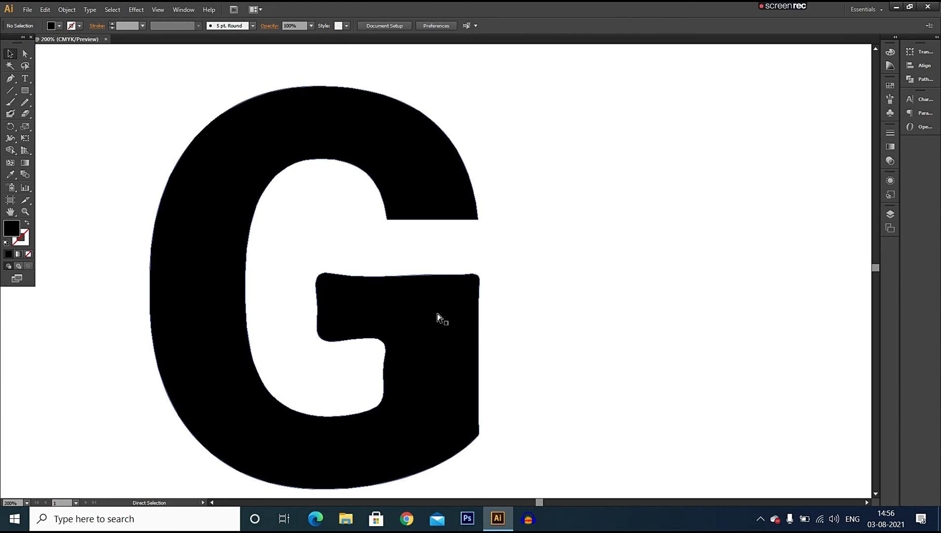
# Step: Draw a closed, curved three-anchor shape about 374 by 360 px to the right of the G with the Pen tool, and deselect it
pyautogui.hotkey('ctrl', '-')
pyautogui.click(25, 90)
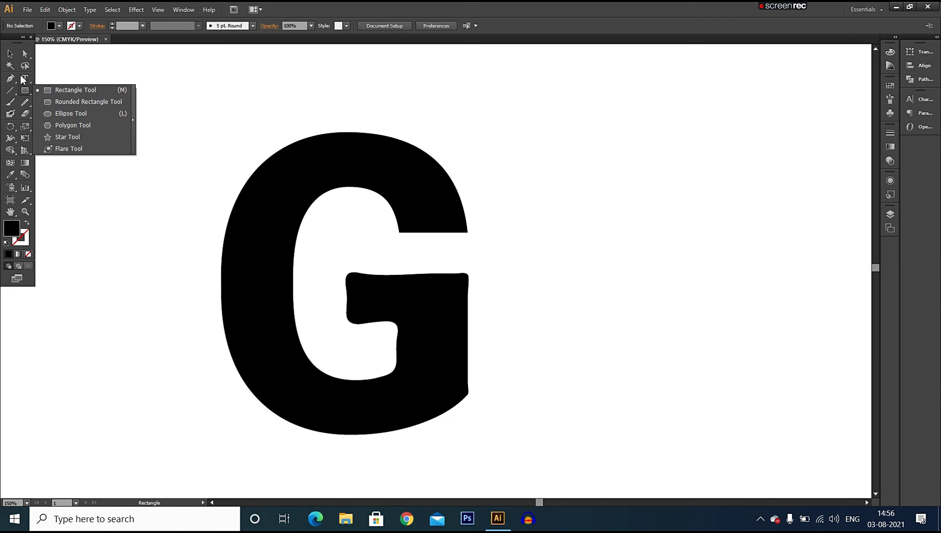
pyautogui.click(10, 81)
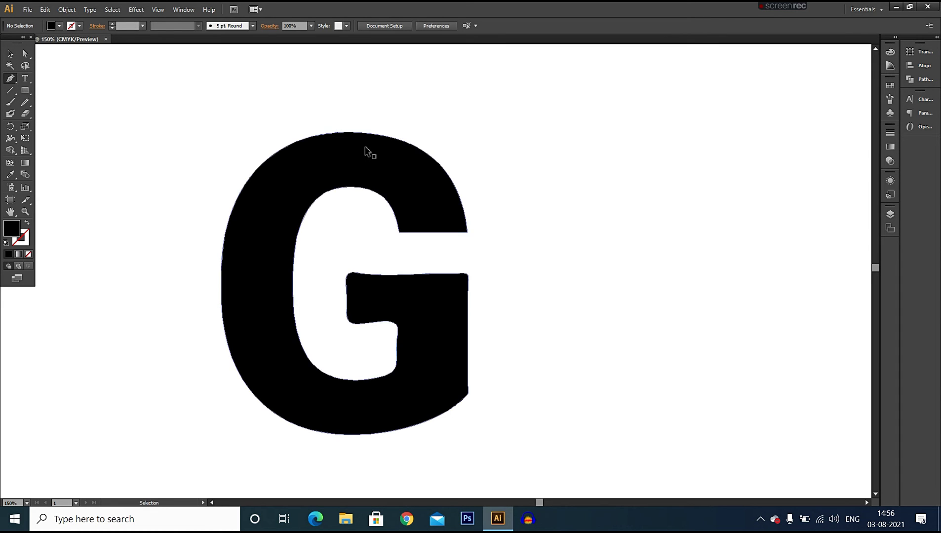
pyautogui.hotkey('ctrl', '-')
pyautogui.hotkey('ctrl', '-')
pyautogui.click(545, 239)
pyautogui.moveTo(638, 210); pyautogui.dragTo(692, 288)
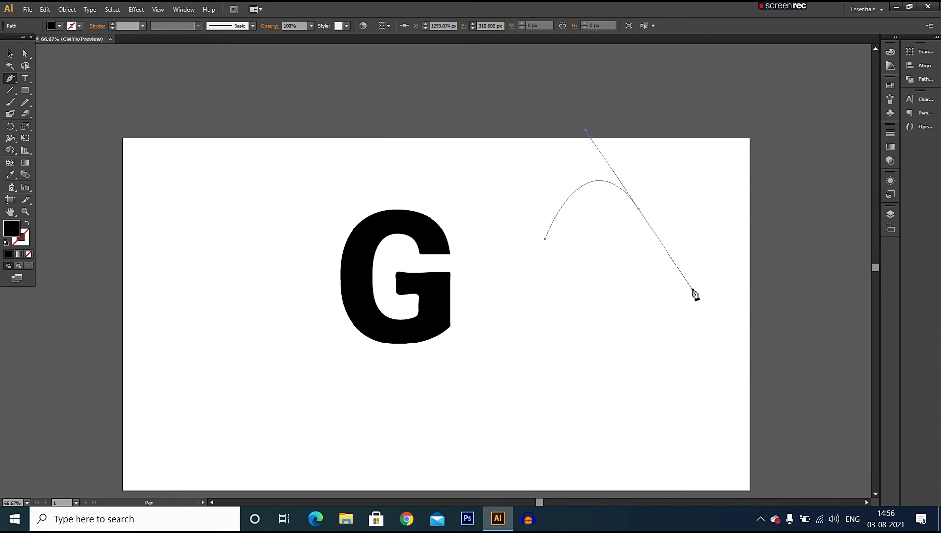
pyautogui.moveTo(596, 283)
pyautogui.mouseDown()
pyautogui.moveTo(526, 247)
pyautogui.moveTo(609, 237)
pyautogui.moveTo(553, 202)
pyautogui.moveTo(485, 247)
pyautogui.mouseUp()
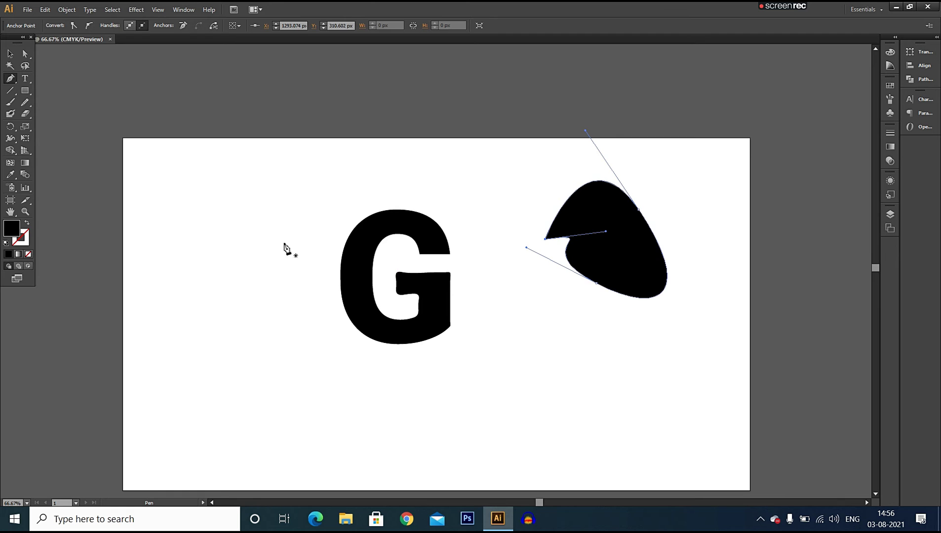
pyautogui.click(8, 55)
pyautogui.click(601, 385)
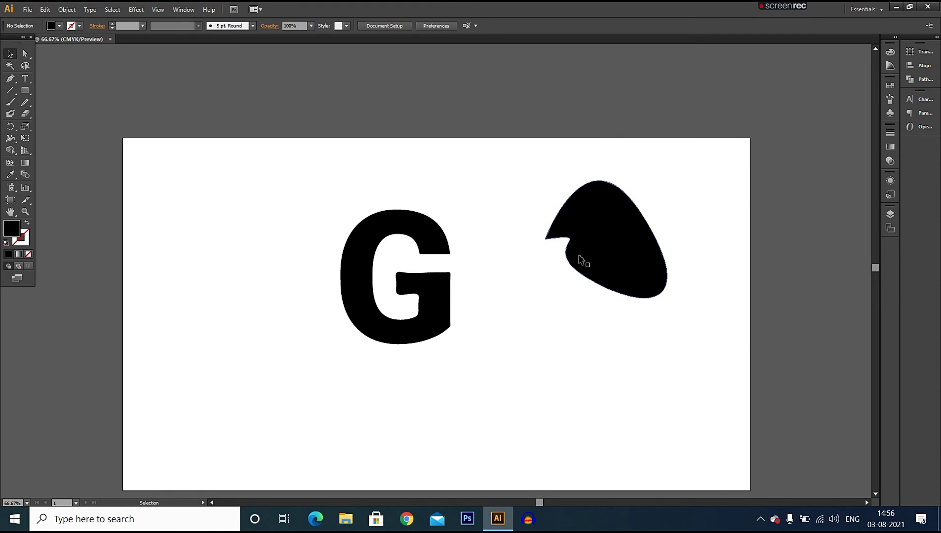
# Step: Move the curved shape slightly left and down, smooth the pointed notch on its left side with the Smooth tool, and deselect it
pyautogui.moveTo(578, 248); pyautogui.dragTo(549, 264)
pyautogui.moveTo(25, 104); pyautogui.dragTo(63, 115)
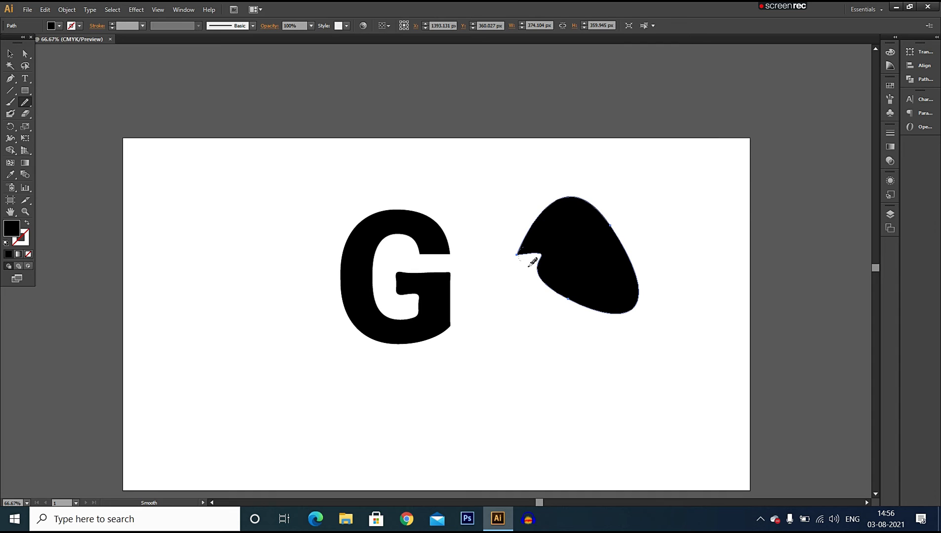
pyautogui.moveTo(529, 266); pyautogui.dragTo(536, 269)
pyautogui.moveTo(519, 248); pyautogui.dragTo(539, 259)
pyautogui.moveTo(519, 252)
pyautogui.mouseDown()
pyautogui.moveTo(547, 260)
pyautogui.moveTo(541, 267)
pyautogui.moveTo(523, 250)
pyautogui.moveTo(531, 243)
pyautogui.moveTo(521, 243)
pyautogui.moveTo(525, 259)
pyautogui.moveTo(533, 254)
pyautogui.mouseUp()
pyautogui.moveTo(530, 229); pyautogui.dragTo(518, 248)
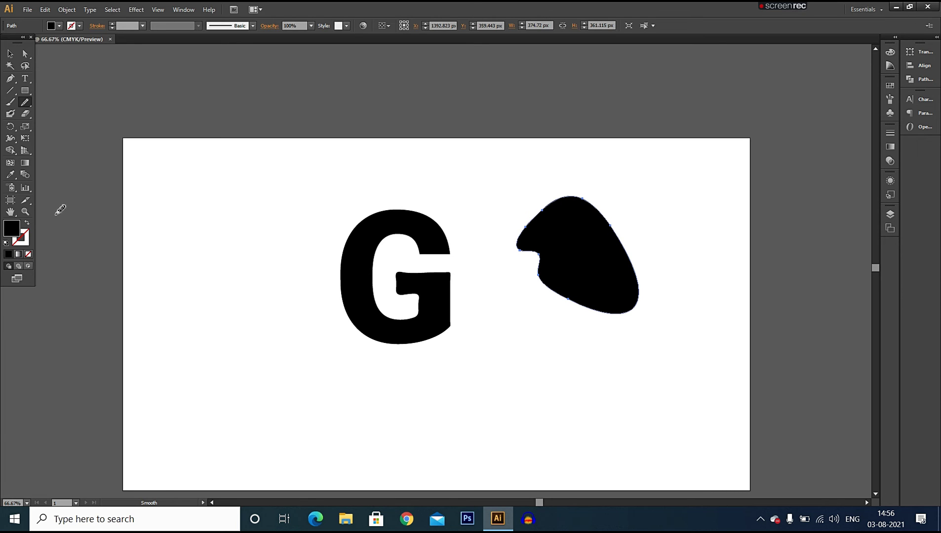
pyautogui.click(10, 52)
pyautogui.click(718, 329)
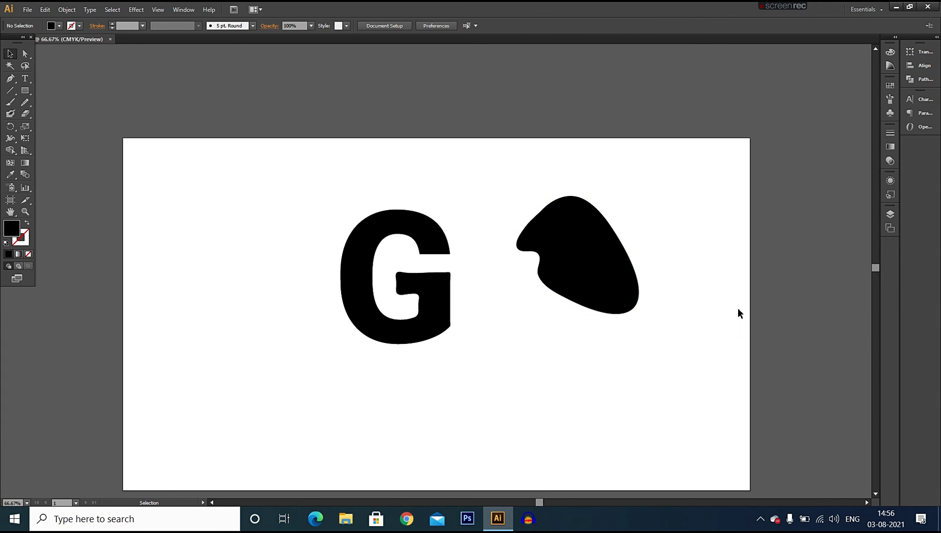
# Step: Select the curved shape to the right of the G, try two Pencil tool strokes across its interior from the left notch, and undo both
pyautogui.click(609, 306)
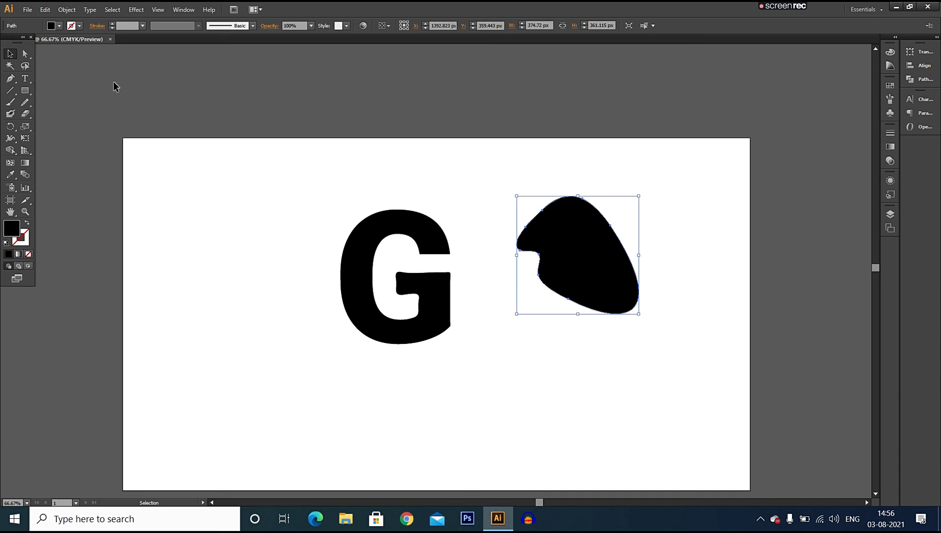
pyautogui.click(26, 103)
pyautogui.click(76, 103)
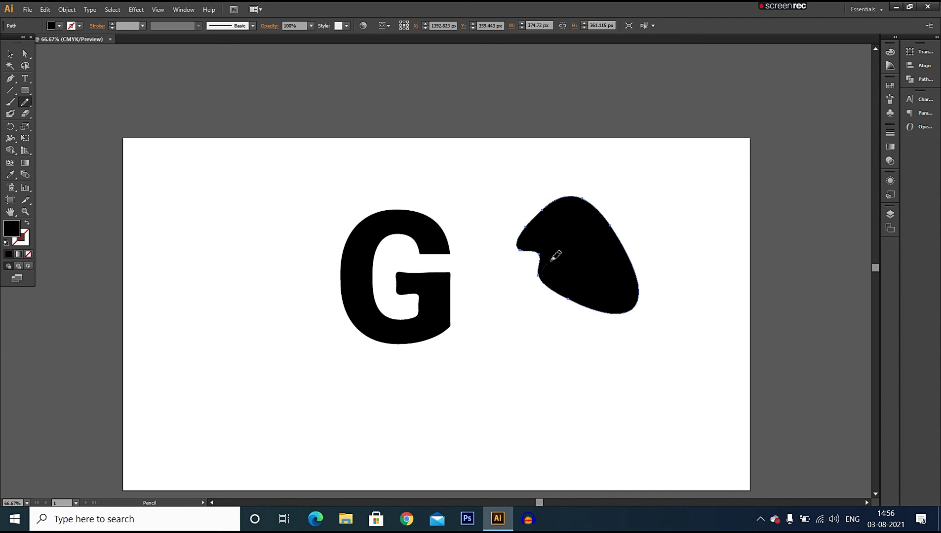
pyautogui.moveTo(576, 240); pyautogui.dragTo(583, 225)
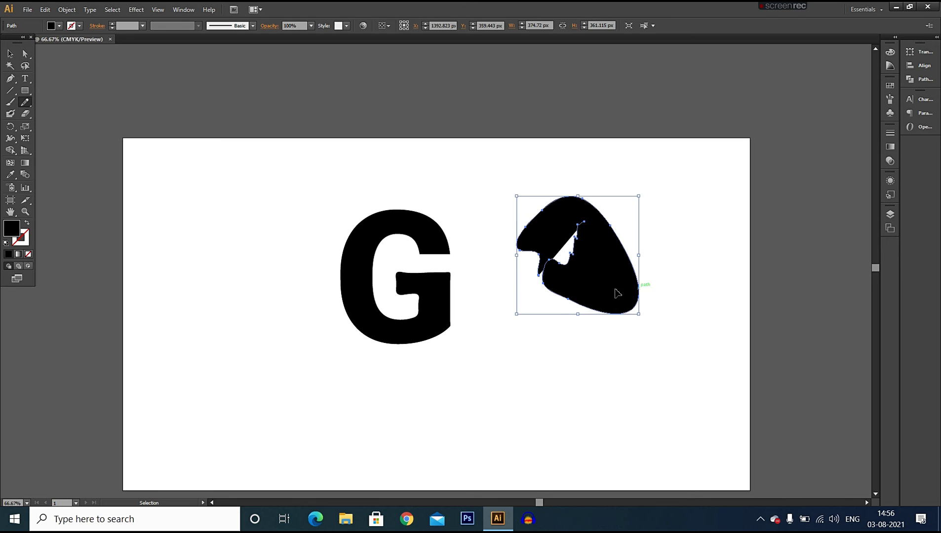
pyautogui.hotkey('ctrl', 'z')
pyautogui.moveTo(568, 239); pyautogui.dragTo(637, 192)
pyautogui.hotkey('ctrl', 'z')
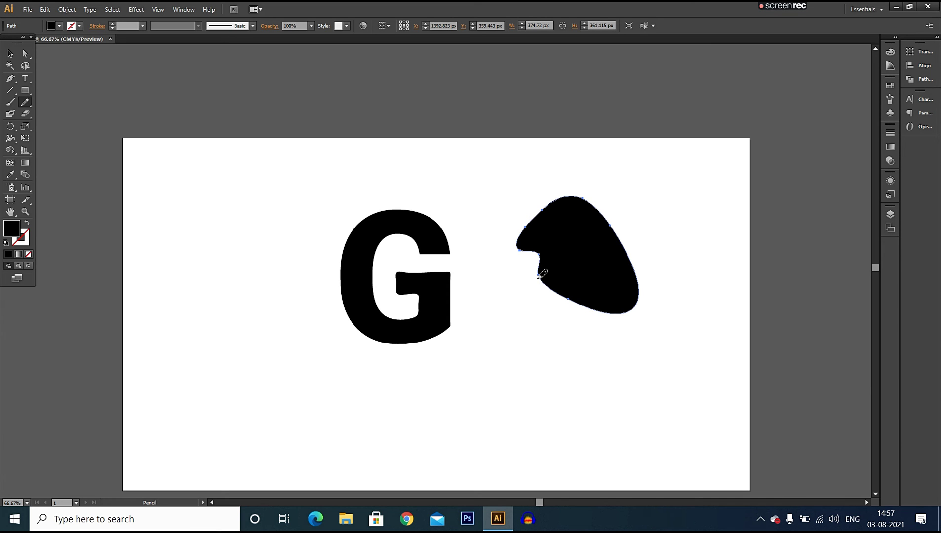
# Step: Try to redraw the curved shape's outline with a long wavy Pencil stroke inside its edge, starting at the left notch, and undo it
pyautogui.moveTo(540, 275)
pyautogui.mouseDown()
pyautogui.moveTo(559, 248)
pyautogui.moveTo(531, 238)
pyautogui.mouseUp()
pyautogui.moveTo(598, 213)
pyautogui.mouseDown()
pyautogui.moveTo(630, 266)
pyautogui.moveTo(622, 303)
pyautogui.moveTo(568, 300)
pyautogui.mouseUp()
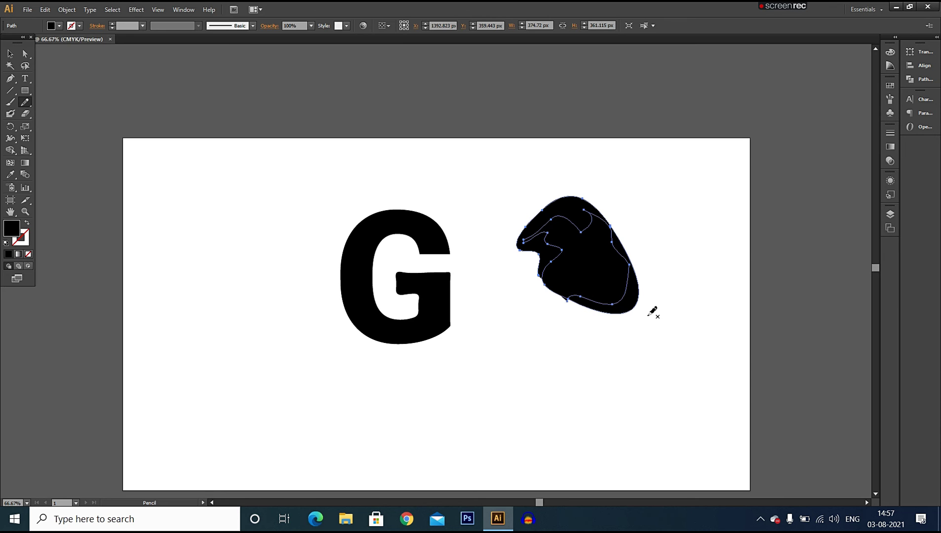
pyautogui.hotkey('ctrl', 'z')
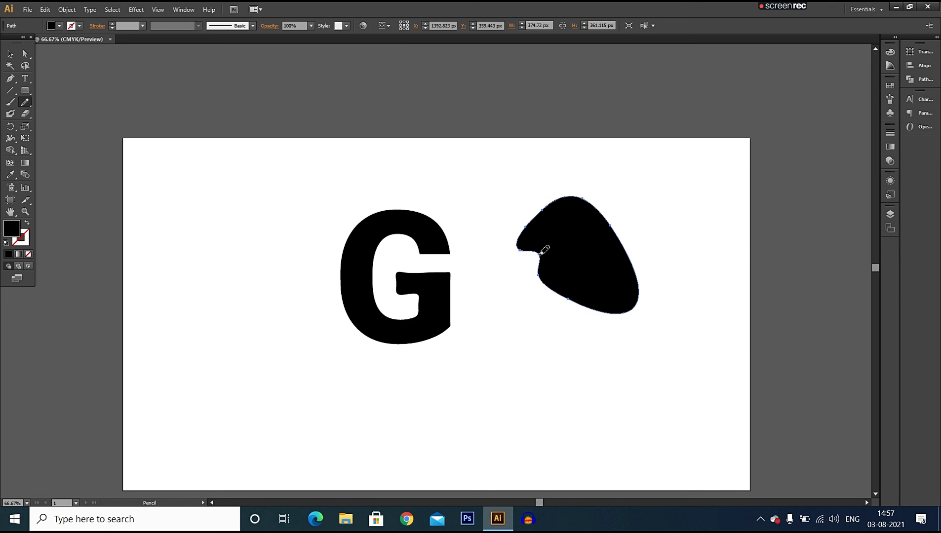
# Step: Redraw the curved shape's upper-left edge with the Pencil tool as a narrow rounded lobe separated by a notch, making the shape about 327 px wide
pyautogui.moveTo(533, 225); pyautogui.dragTo(547, 227)
pyautogui.moveTo(562, 195); pyautogui.dragTo(562, 196)
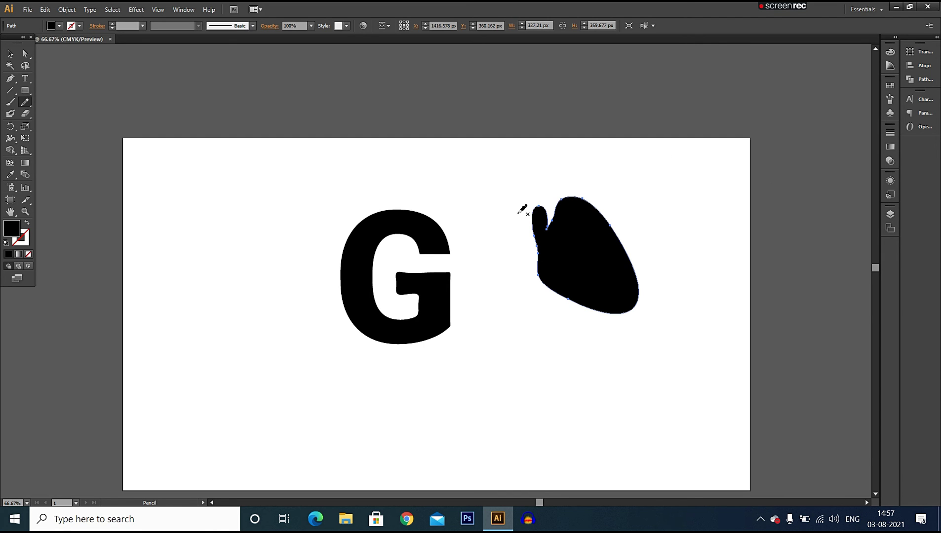
pyautogui.click(11, 54)
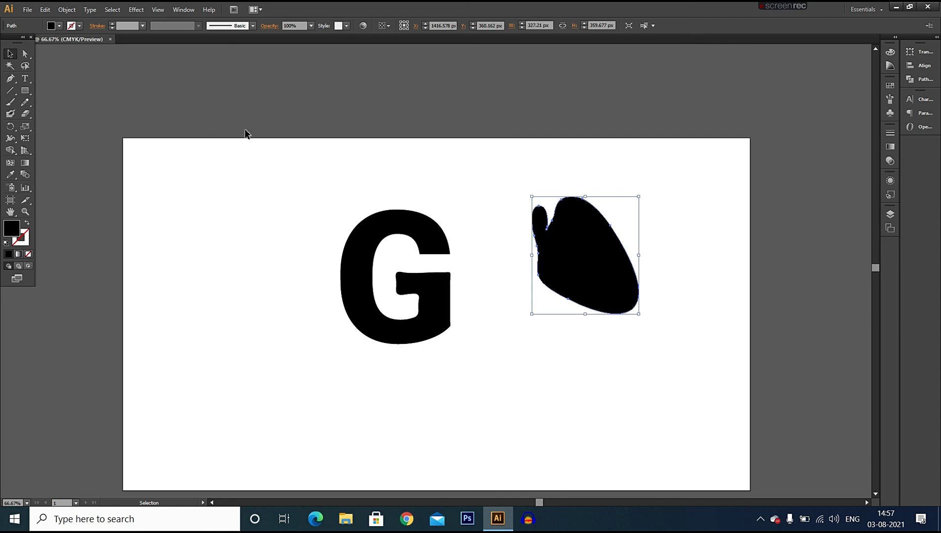
# Step: Delete the curved shape to the right of the G
pyautogui.click(754, 245)
pyautogui.click(620, 260)
pyautogui.press('Delete')
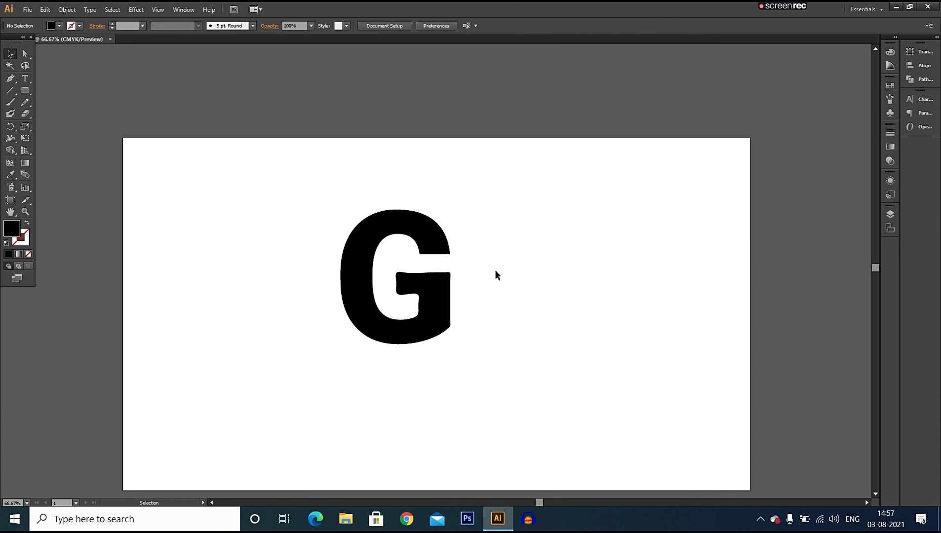